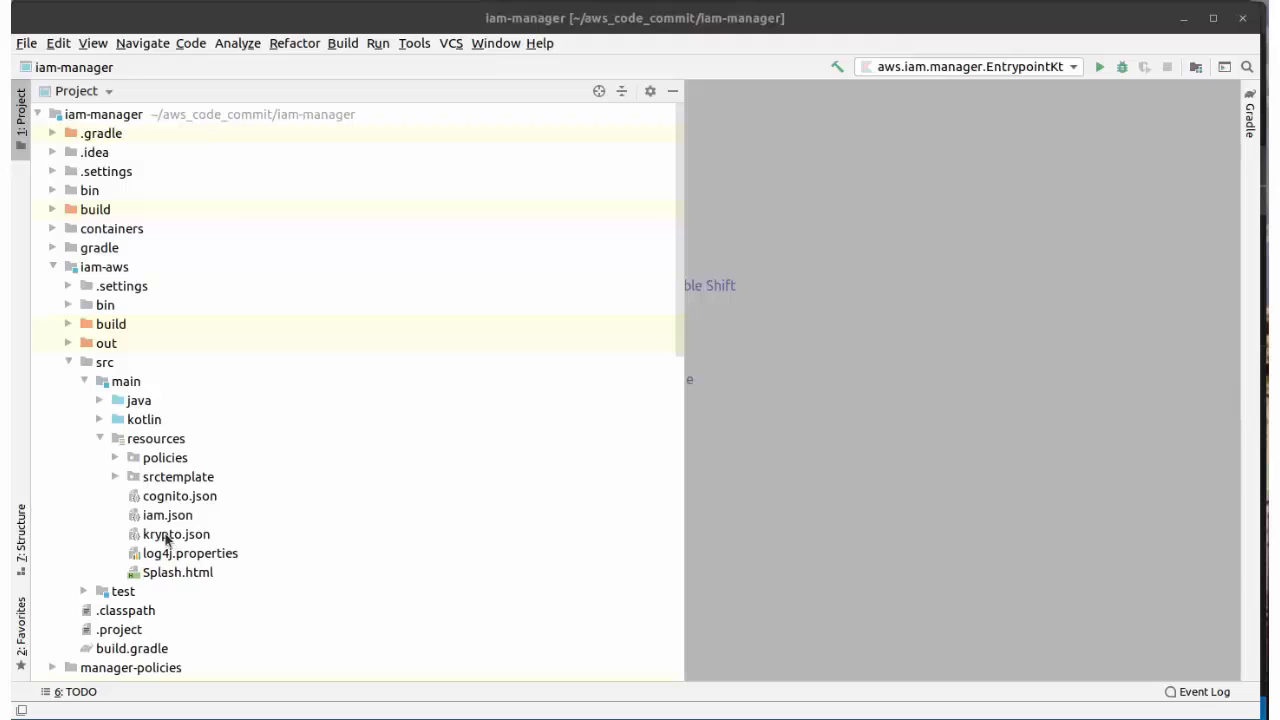
Step: Open krypto.json, copy the generated key-store JSON from Krypto Manager, and close that window
double_click(174, 537)
key("alt+Tab")
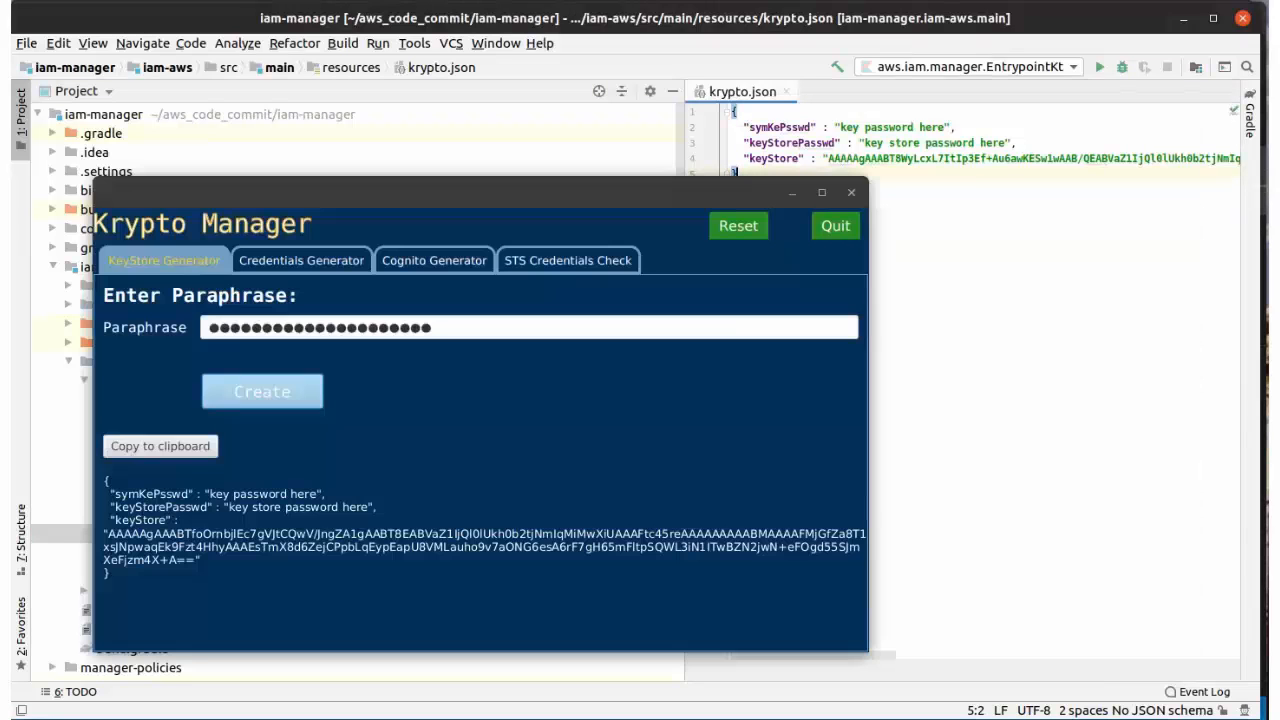
left_click(184, 450)
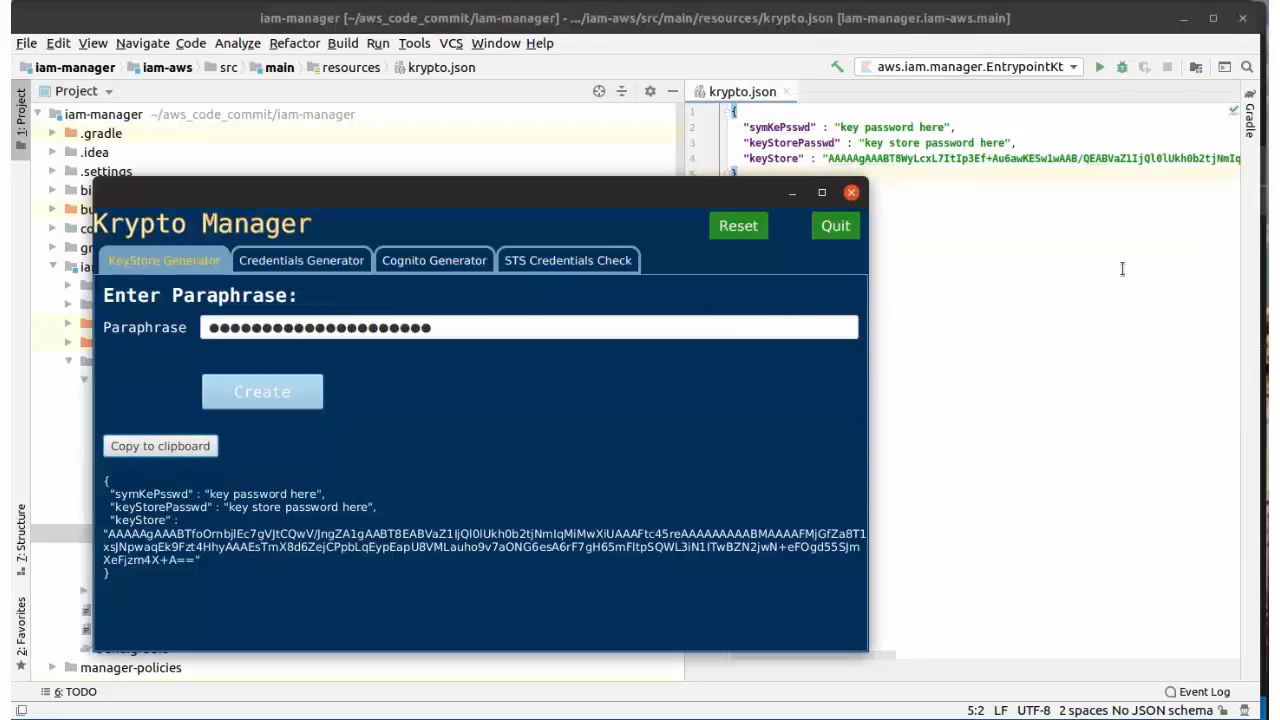
left_click(1009, 226)
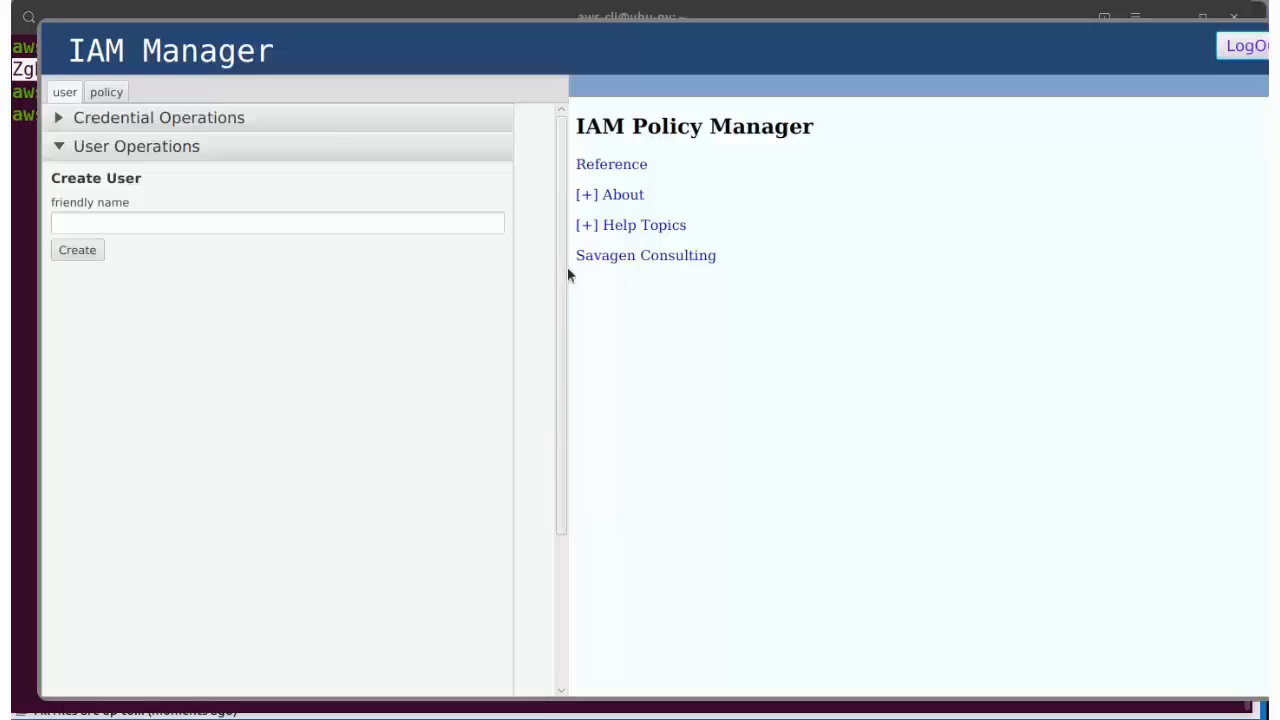
Step: Browse the policy files, viewing limited_s3_perms.json and then the s3_trust_lstack.json trust policy
left_click(62, 148)
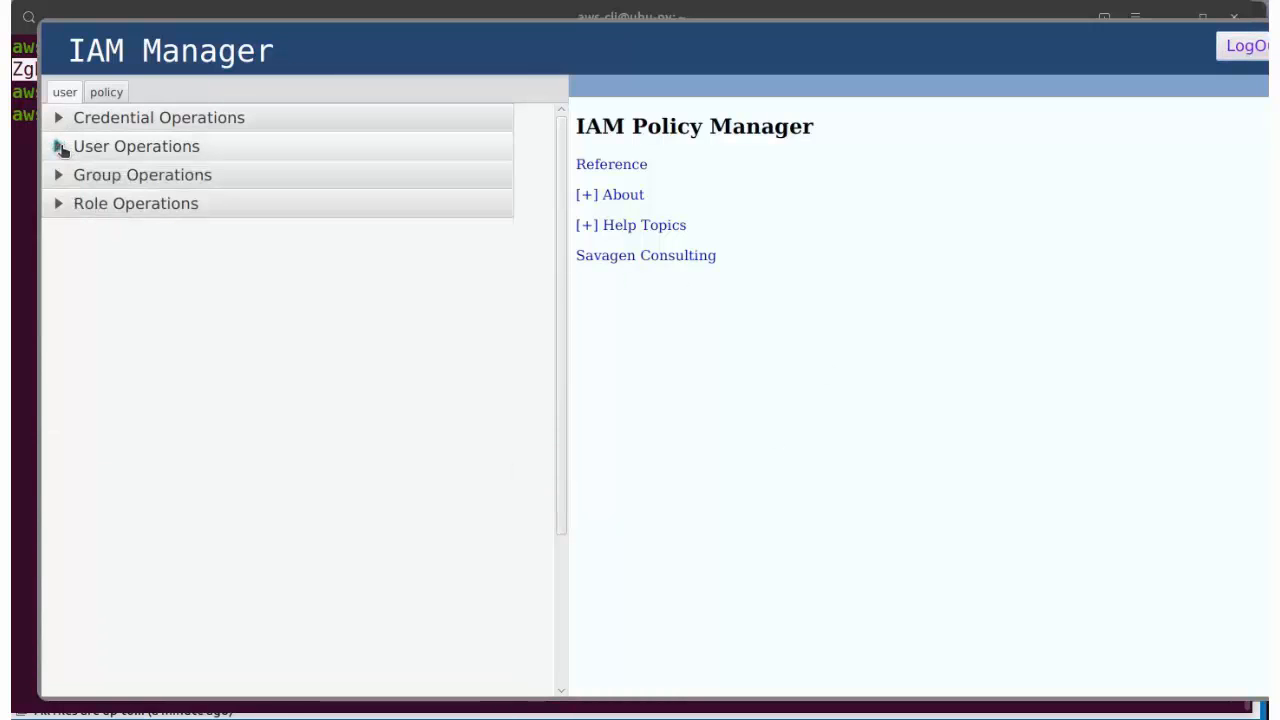
left_click(106, 94)
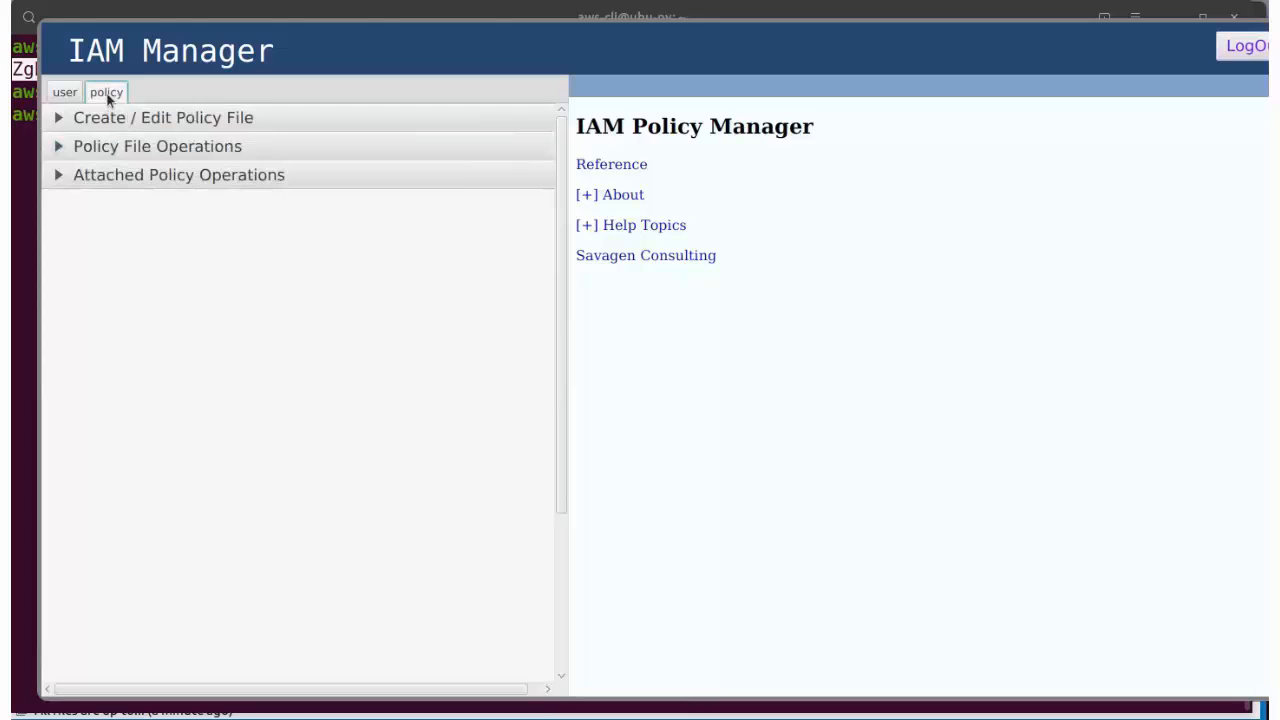
left_click(58, 118)
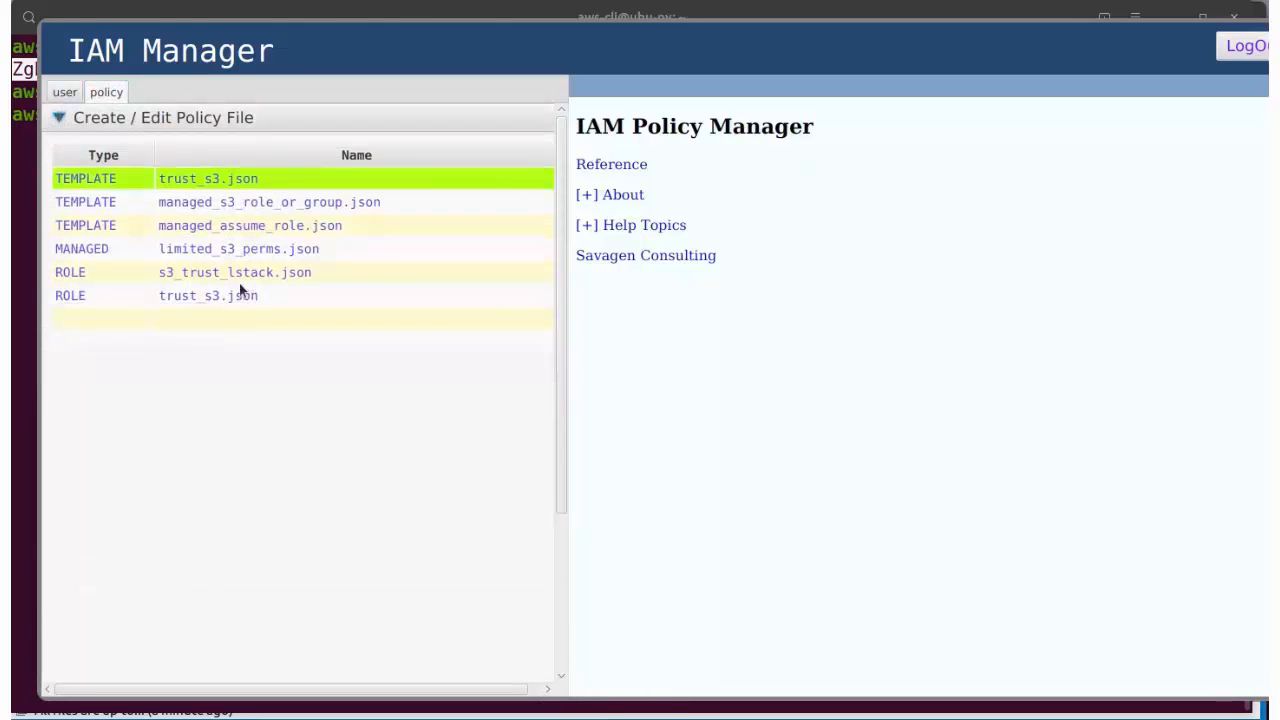
left_click(234, 247)
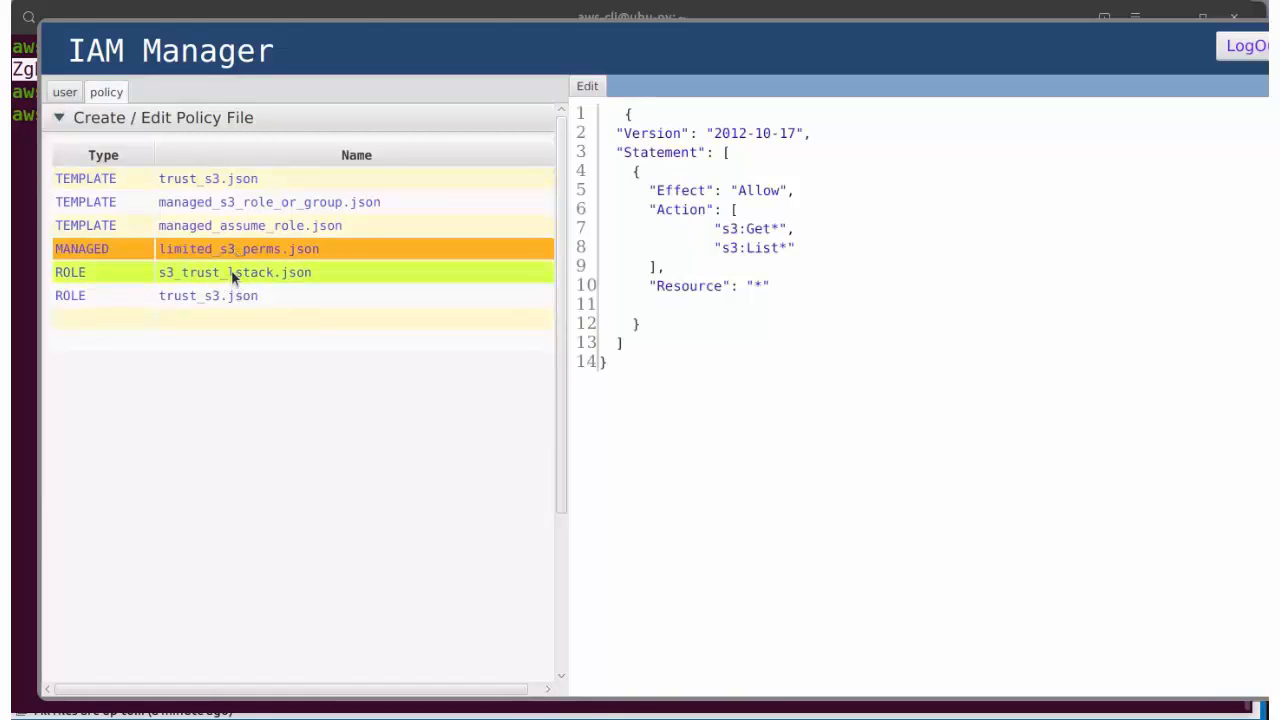
left_click(233, 277)
Step: Create a new user with friendly name test_usr
left_click(64, 92)
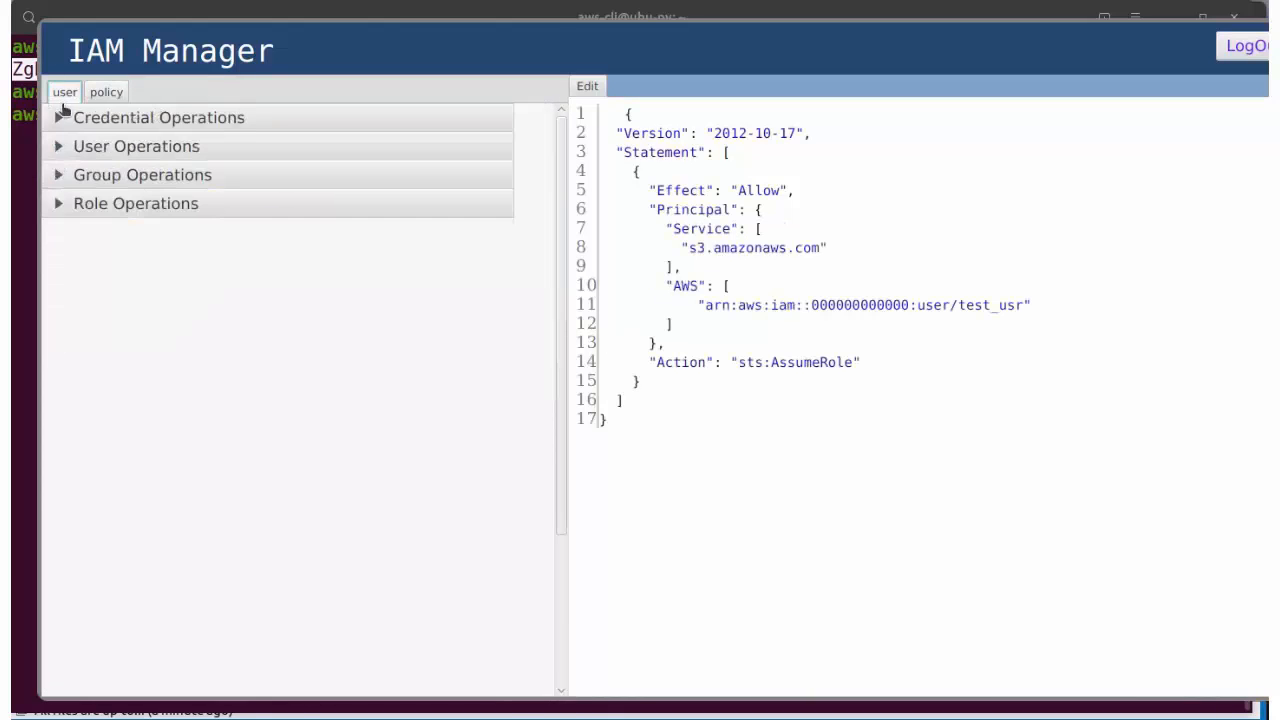
left_click(62, 148)
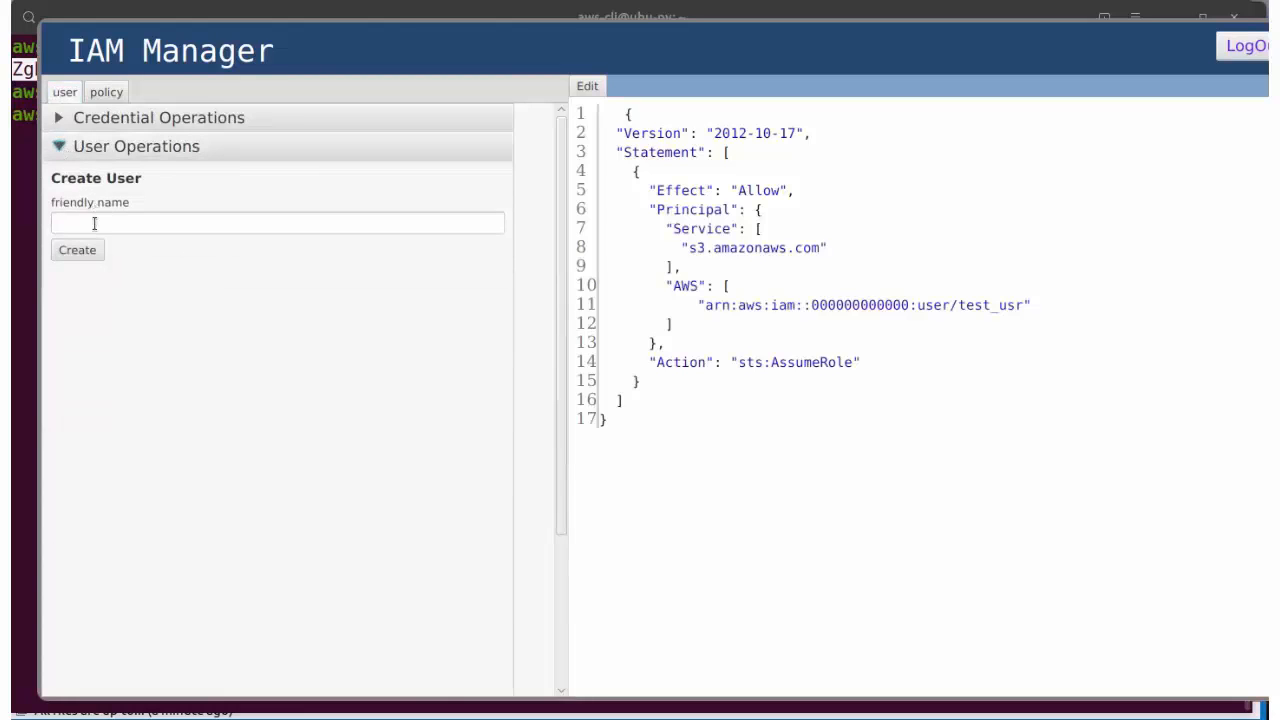
left_click(98, 223)
type("test")
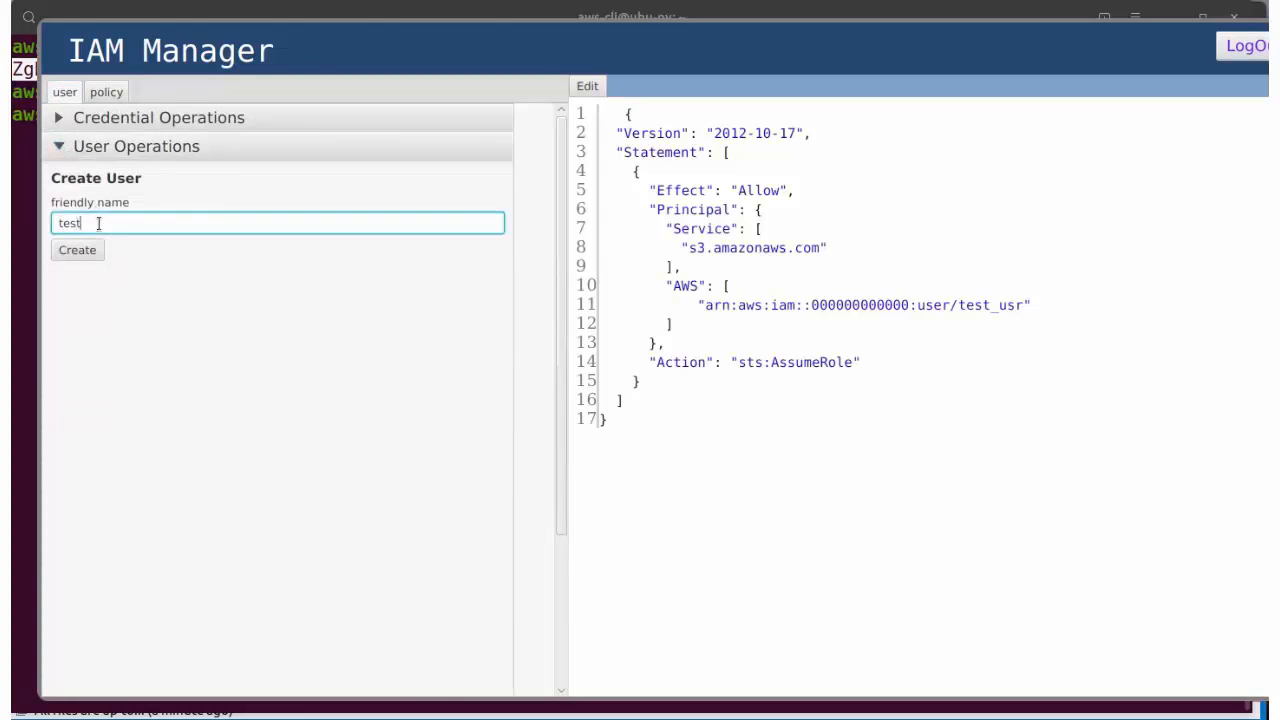
type("_usr")
left_click(86, 254)
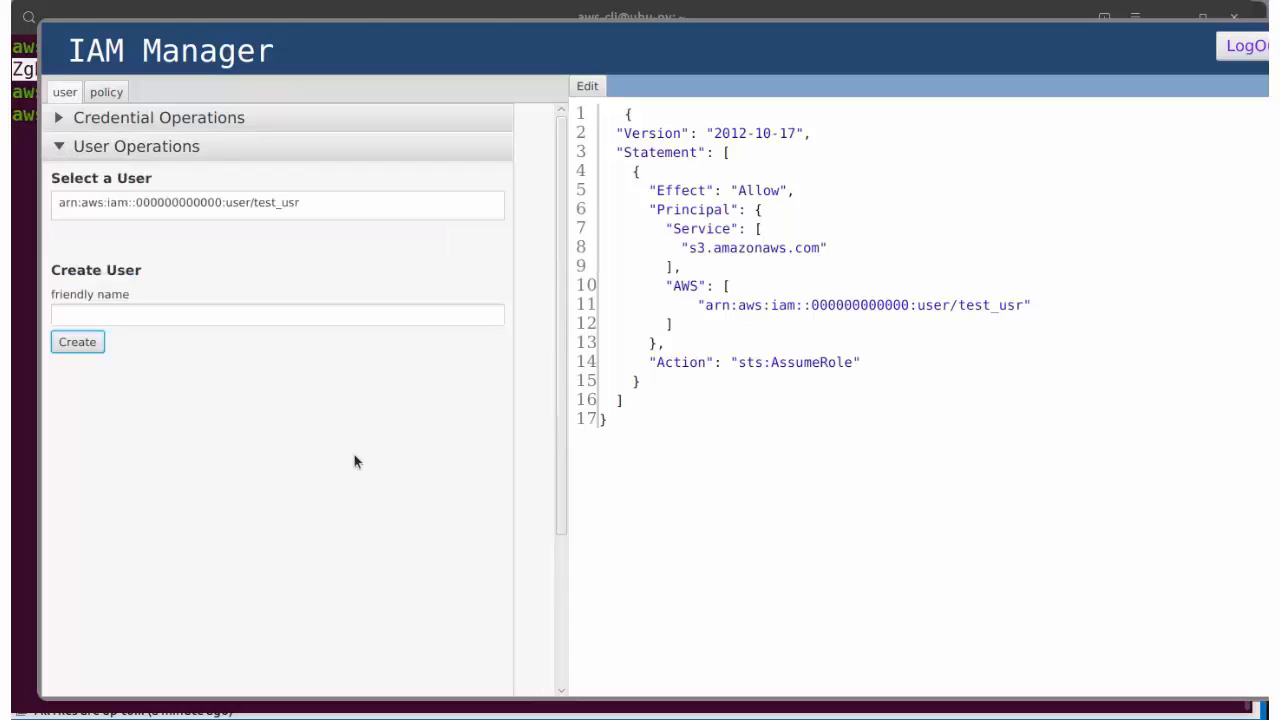
Step: Create role s3_role from the s3_trust_lstack.json trust policy and view its details
left_click(59, 146)
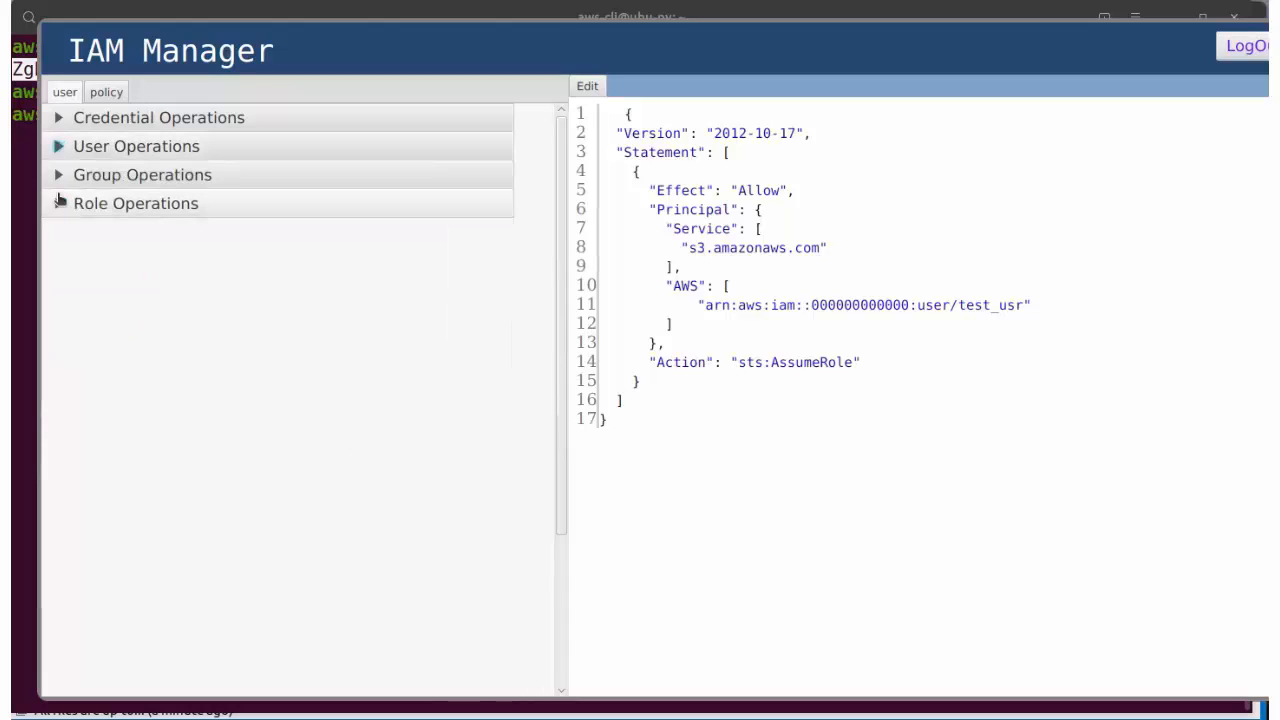
left_click(59, 203)
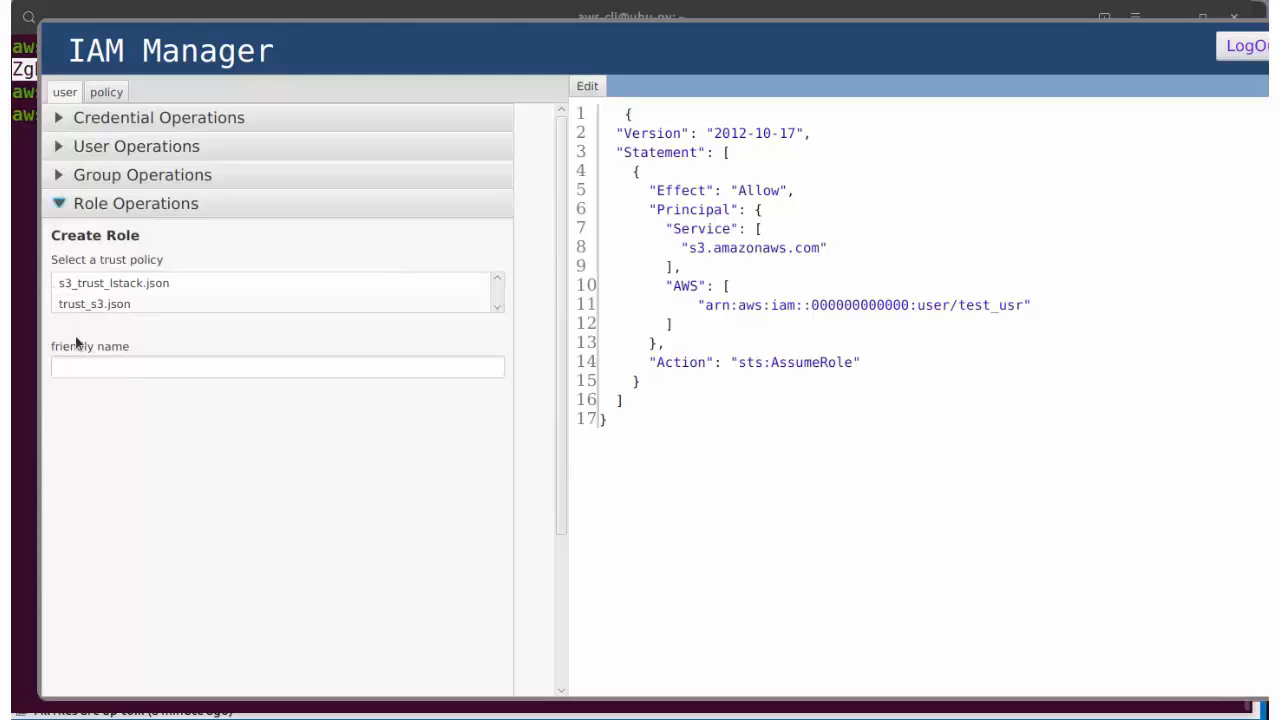
left_click(80, 366)
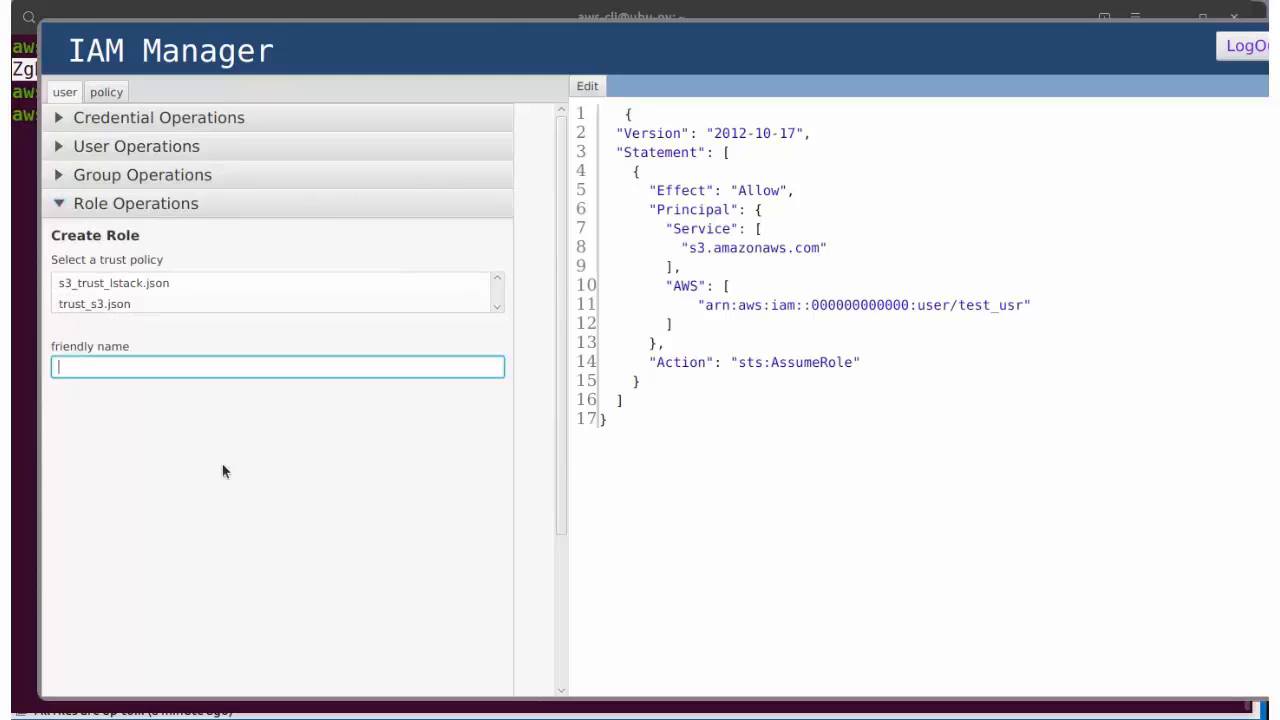
type("s3_role")
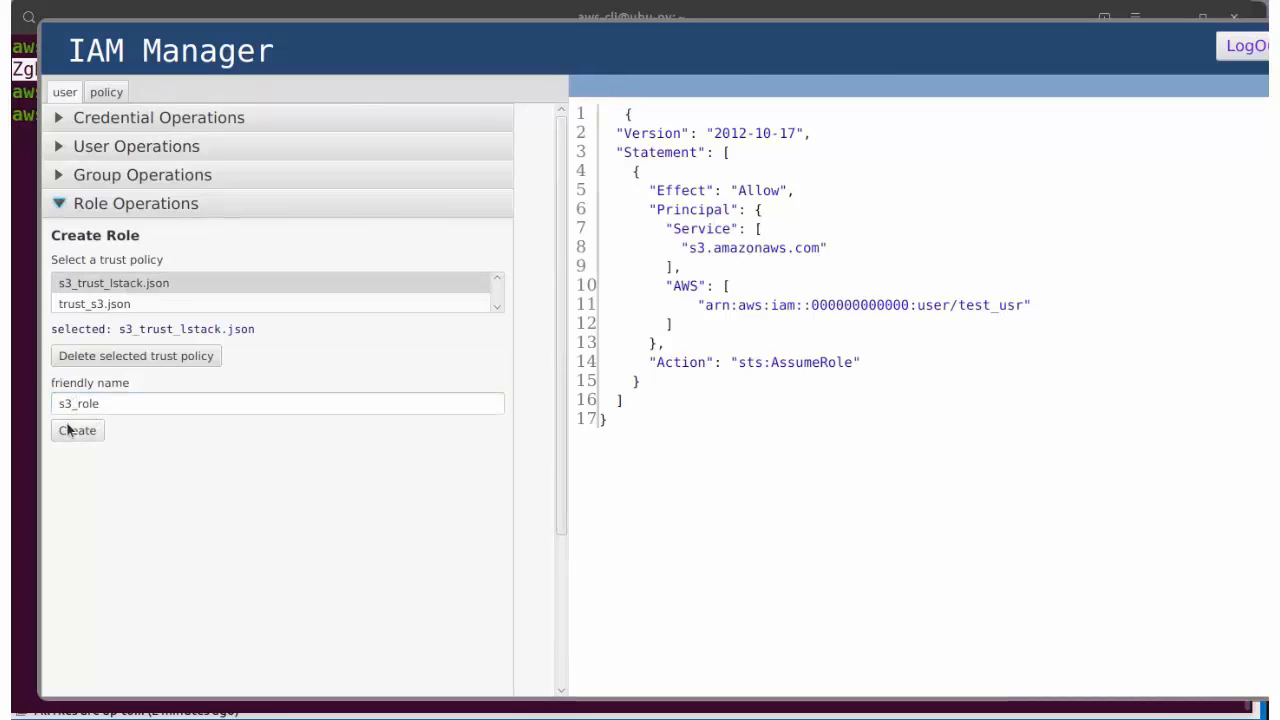
left_click(73, 431)
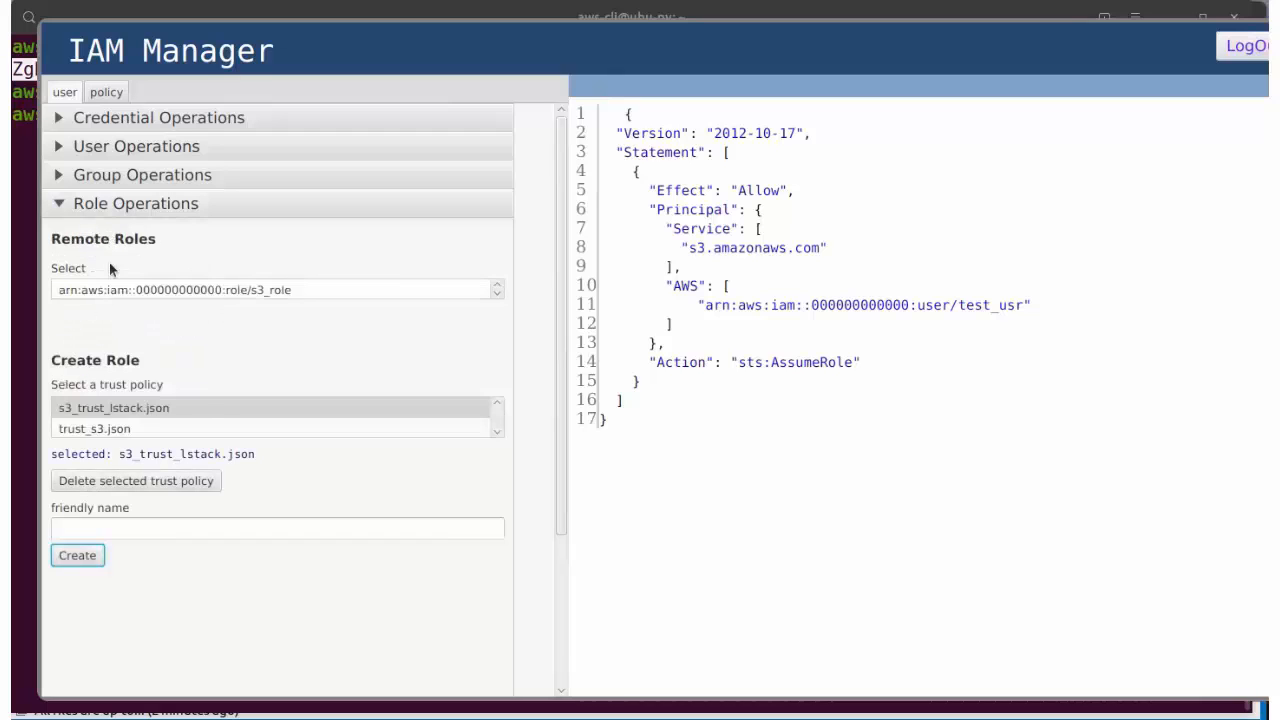
left_click(126, 289)
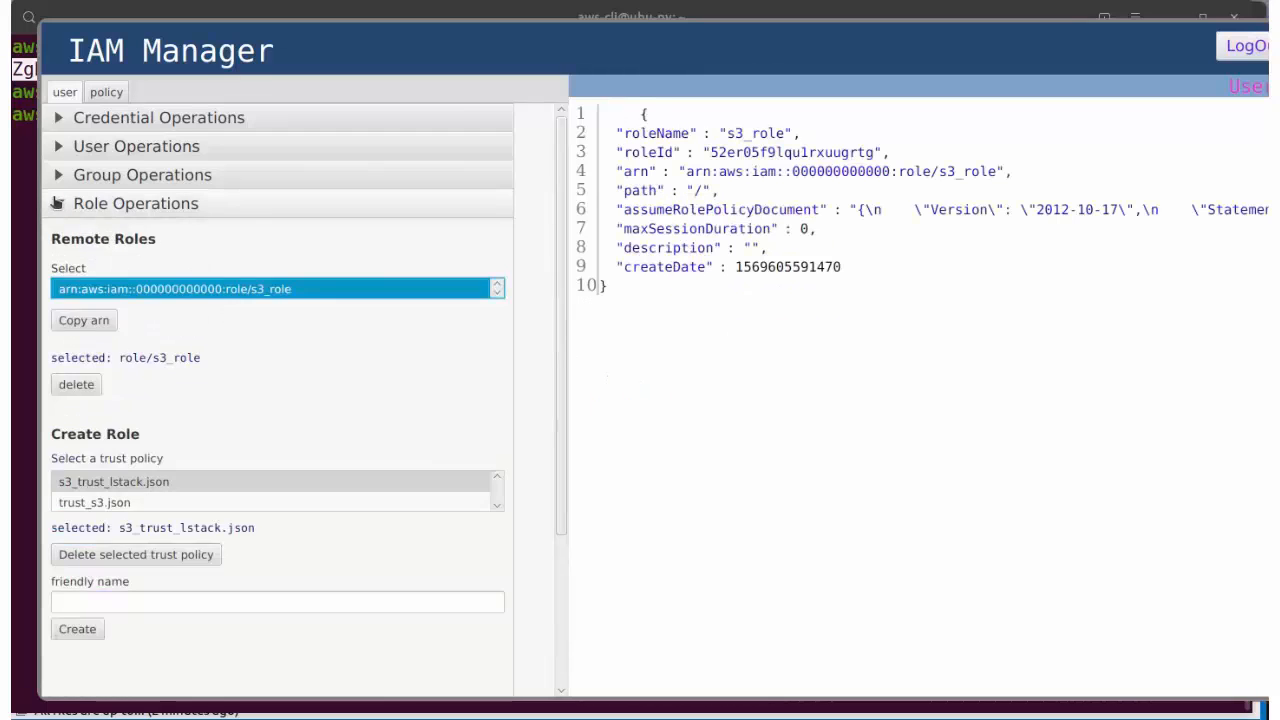
Step: Switch to the policy operations and show the table of policy files
left_click(136, 203)
left_click(105, 93)
left_click(150, 117)
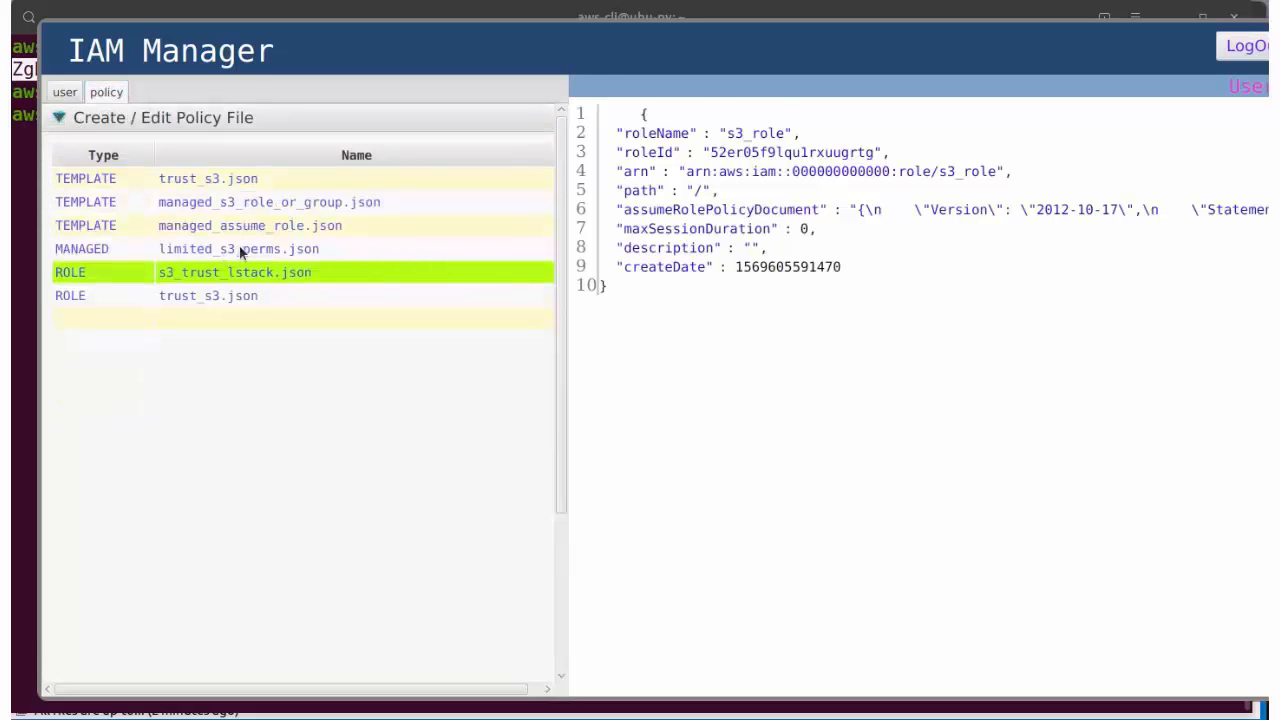
Step: Review limited_s3_perms.json's s3:Get* and s3:List* actions and pick it as the managed policy file
left_click(239, 247)
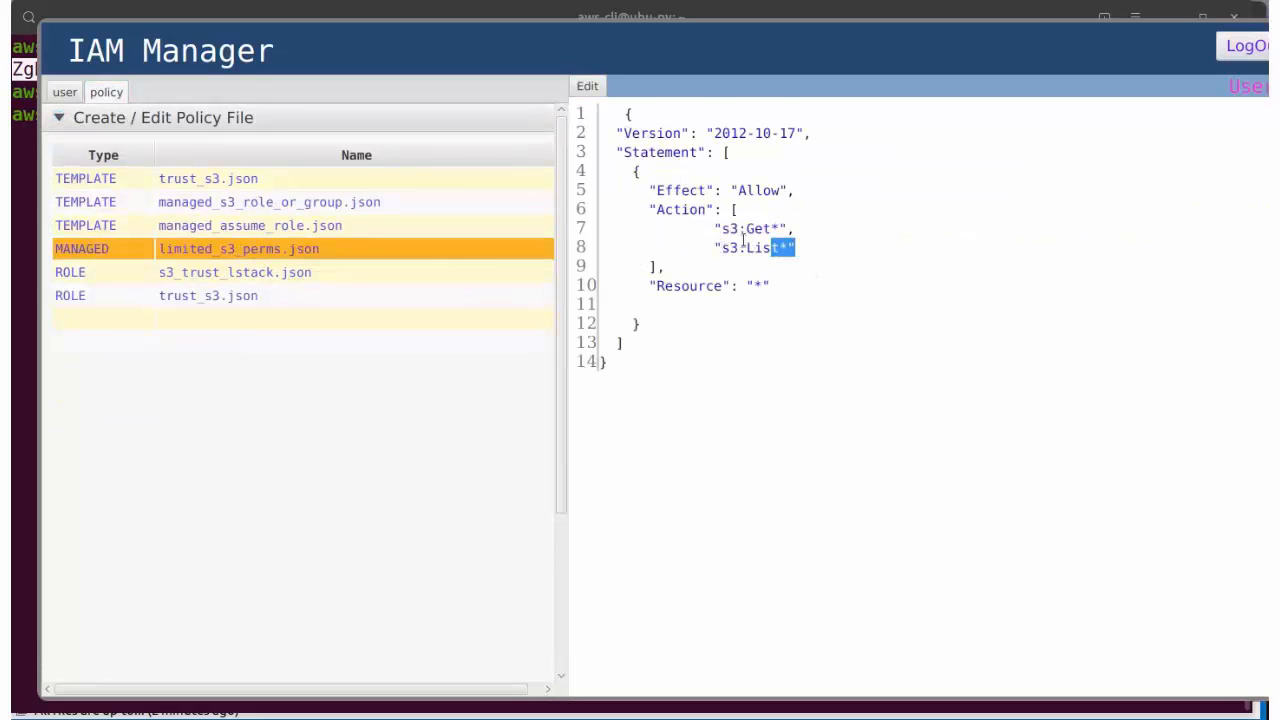
left_click_drag(743, 238, 715, 228)
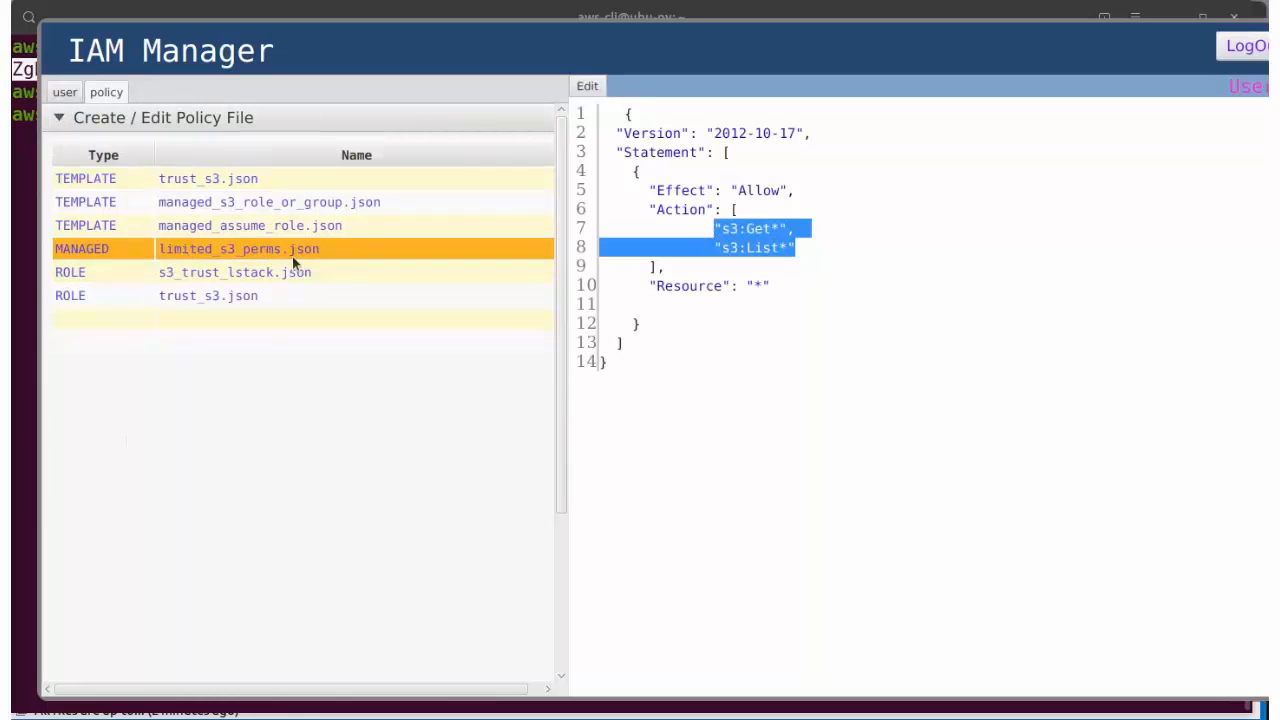
left_click(57, 118)
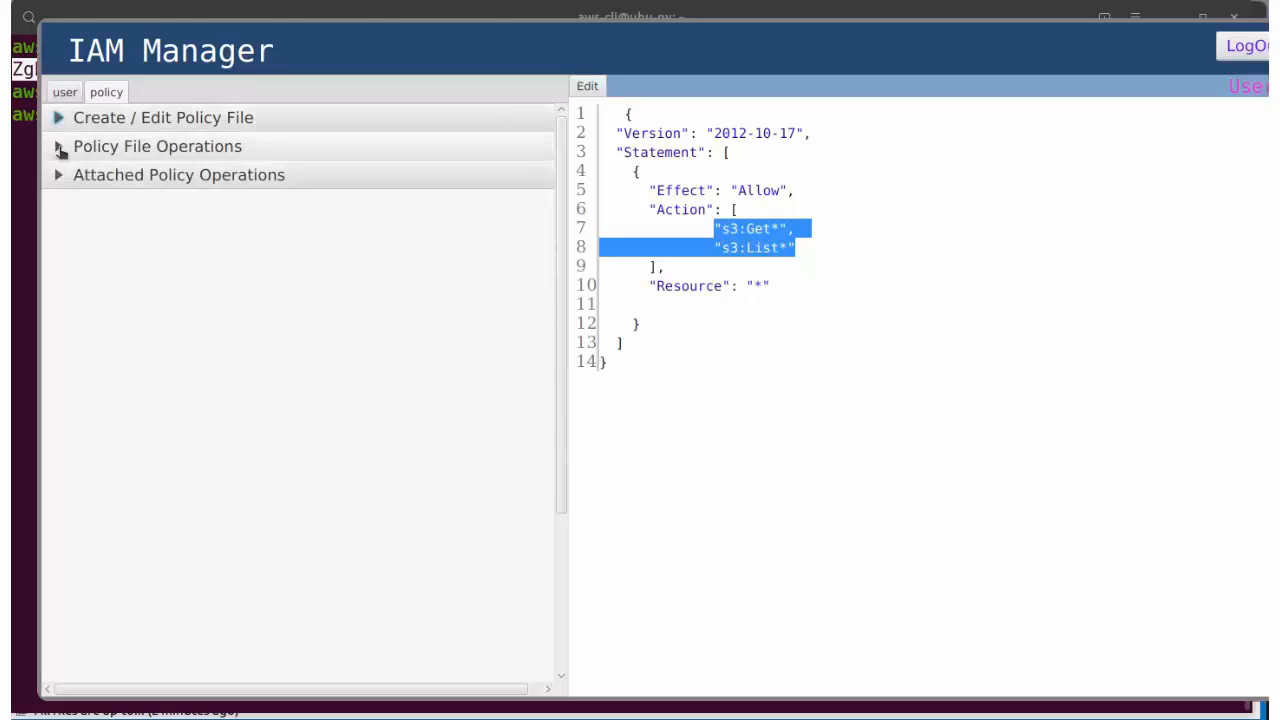
left_click(59, 147)
left_click(163, 208)
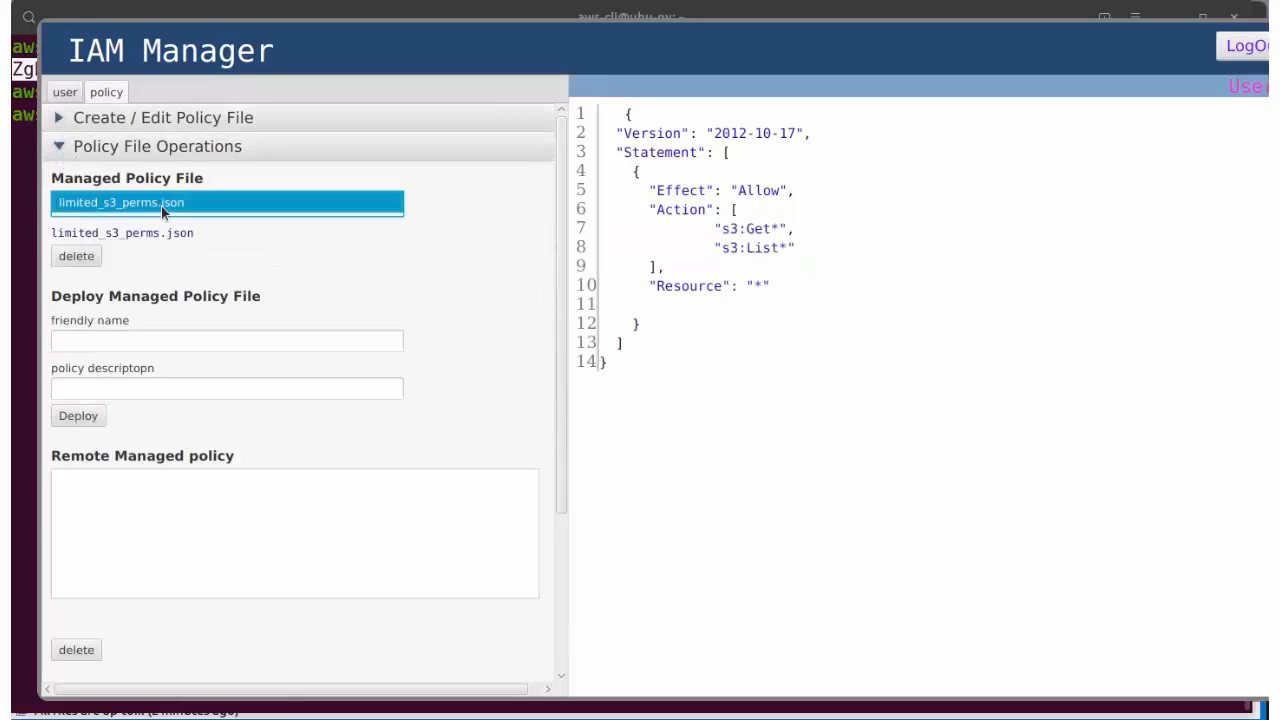
Step: Deploy it as s3_list_only, described 'allow only list buckets', and view the deployed policy
left_click(116, 343)
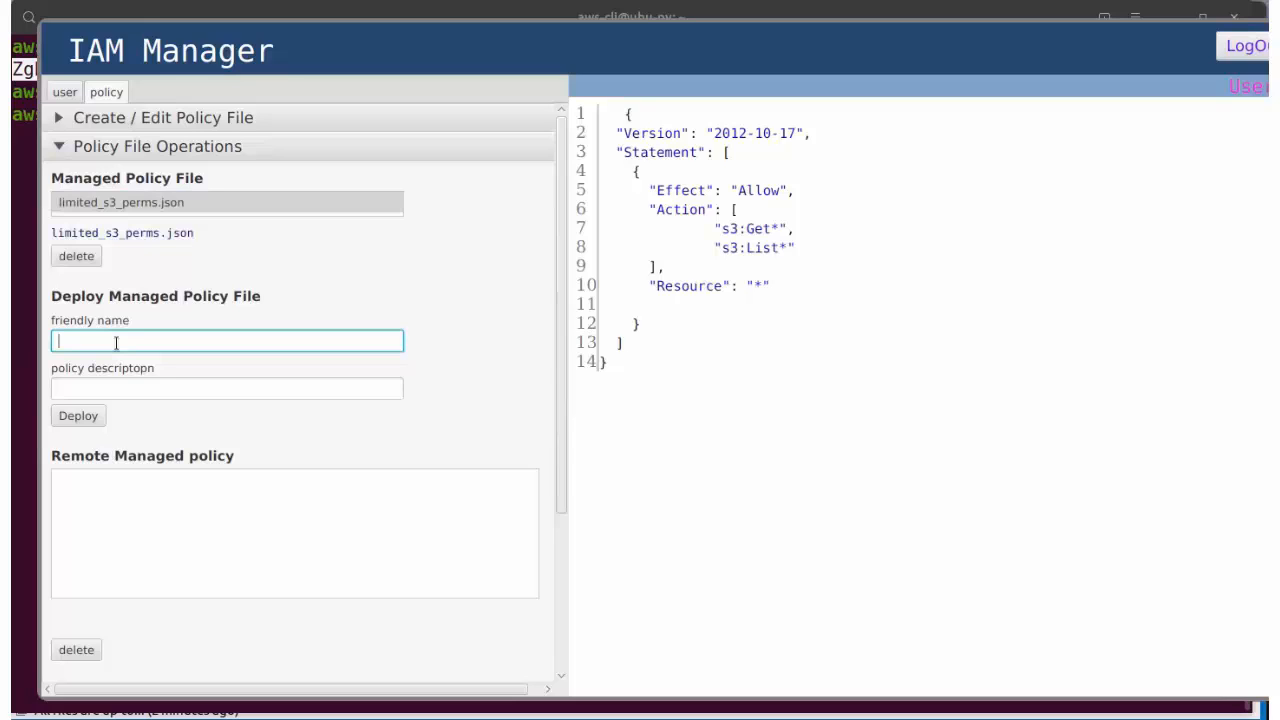
type("s3_list_only")
left_click(88, 388)
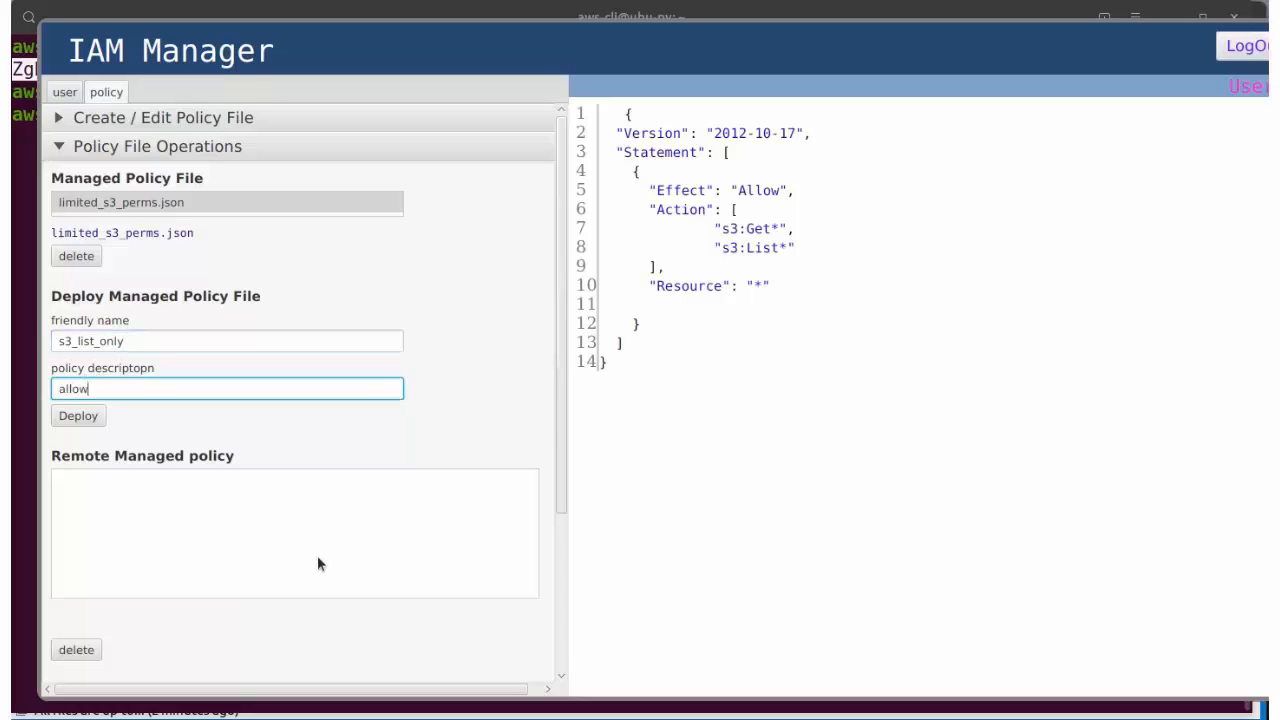
type("allow only list buckets")
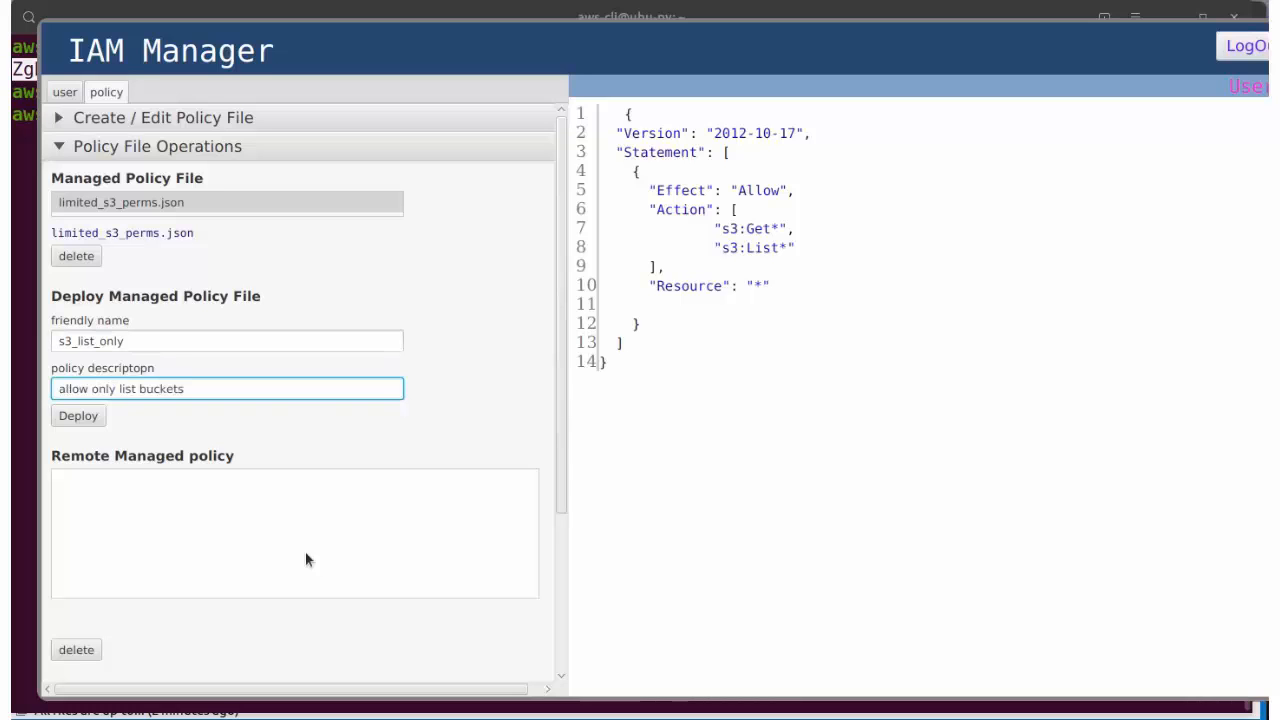
left_click(103, 414)
left_click(232, 479)
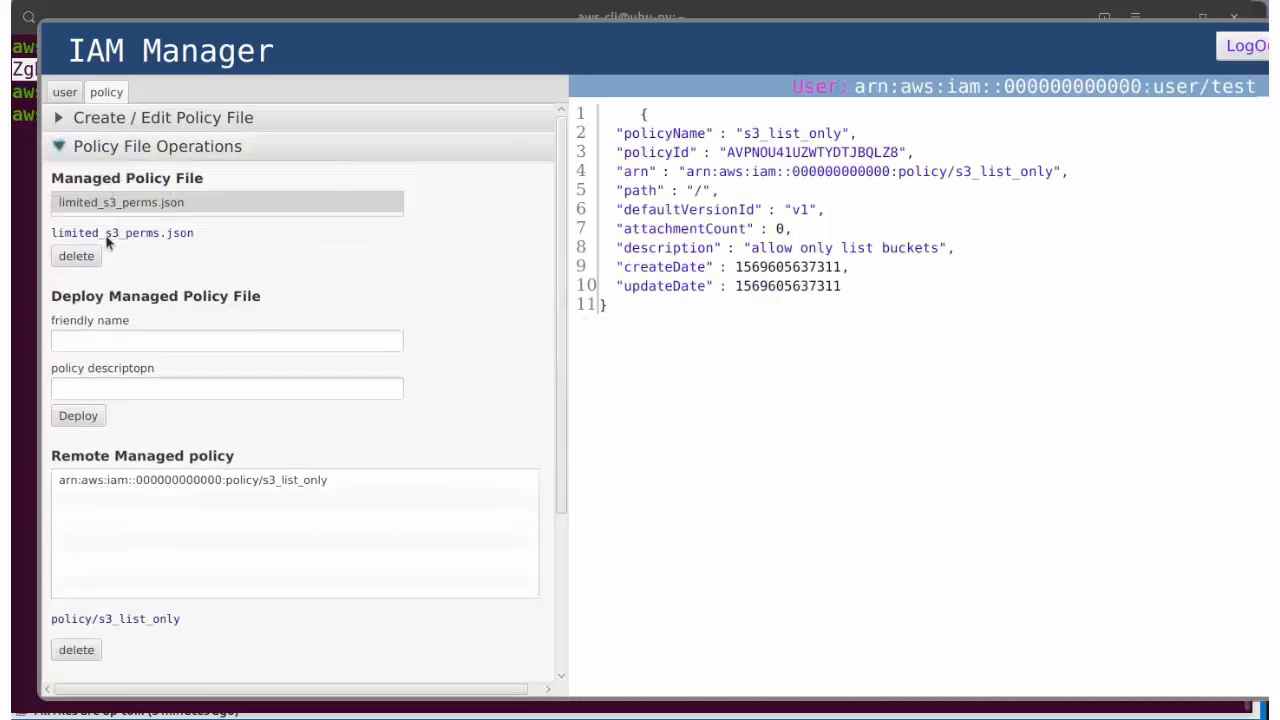
left_click(182, 481)
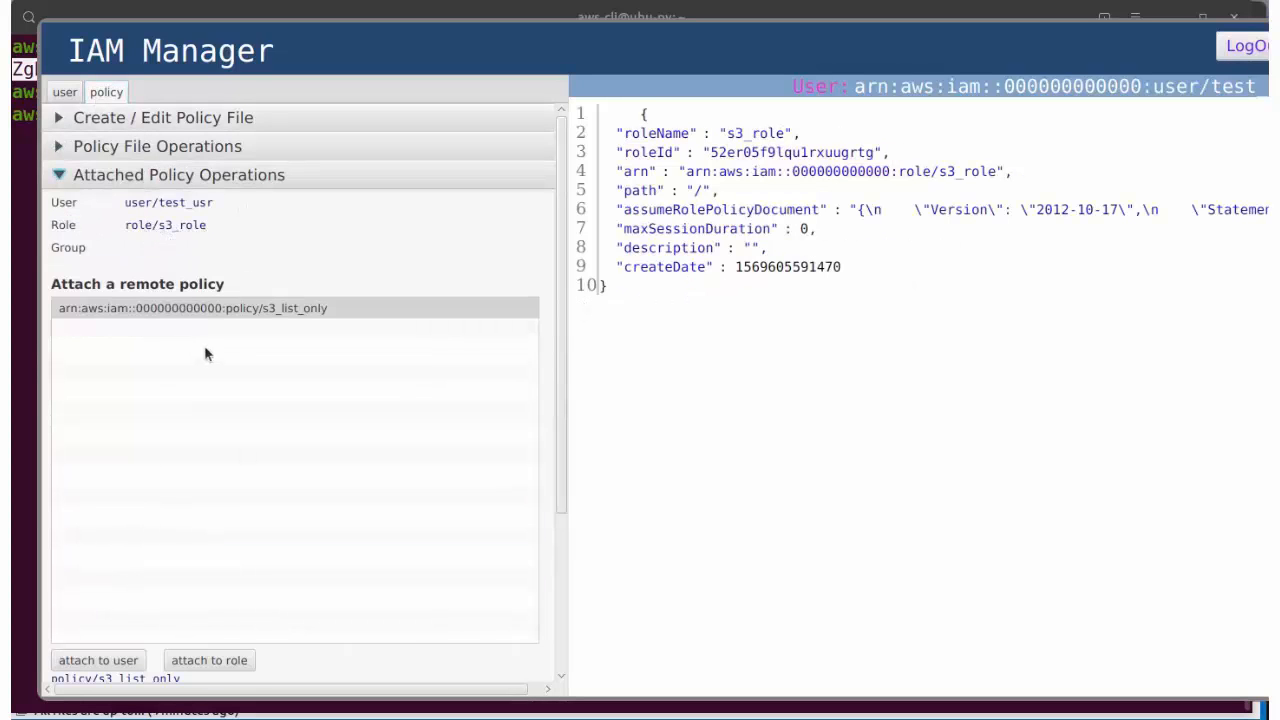
Step: Attach the s3_list_only policy to the s3_role role and view its JSON
left_click(160, 312)
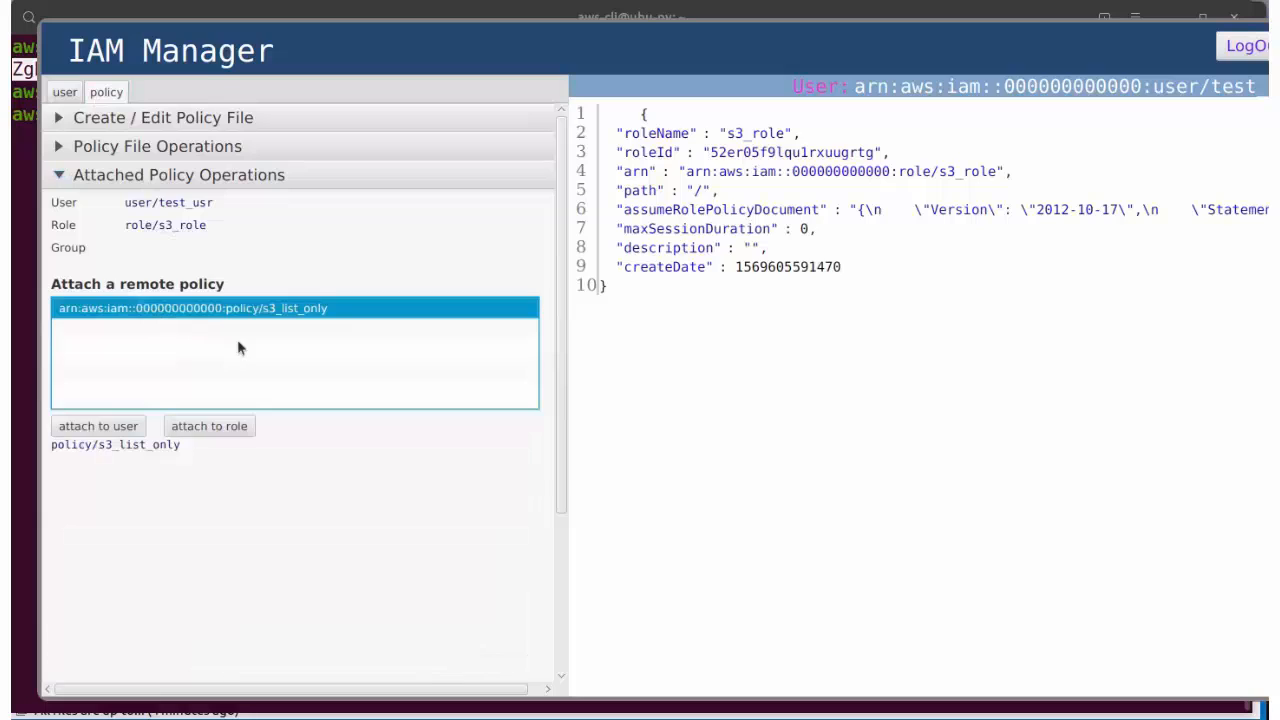
left_click(207, 426)
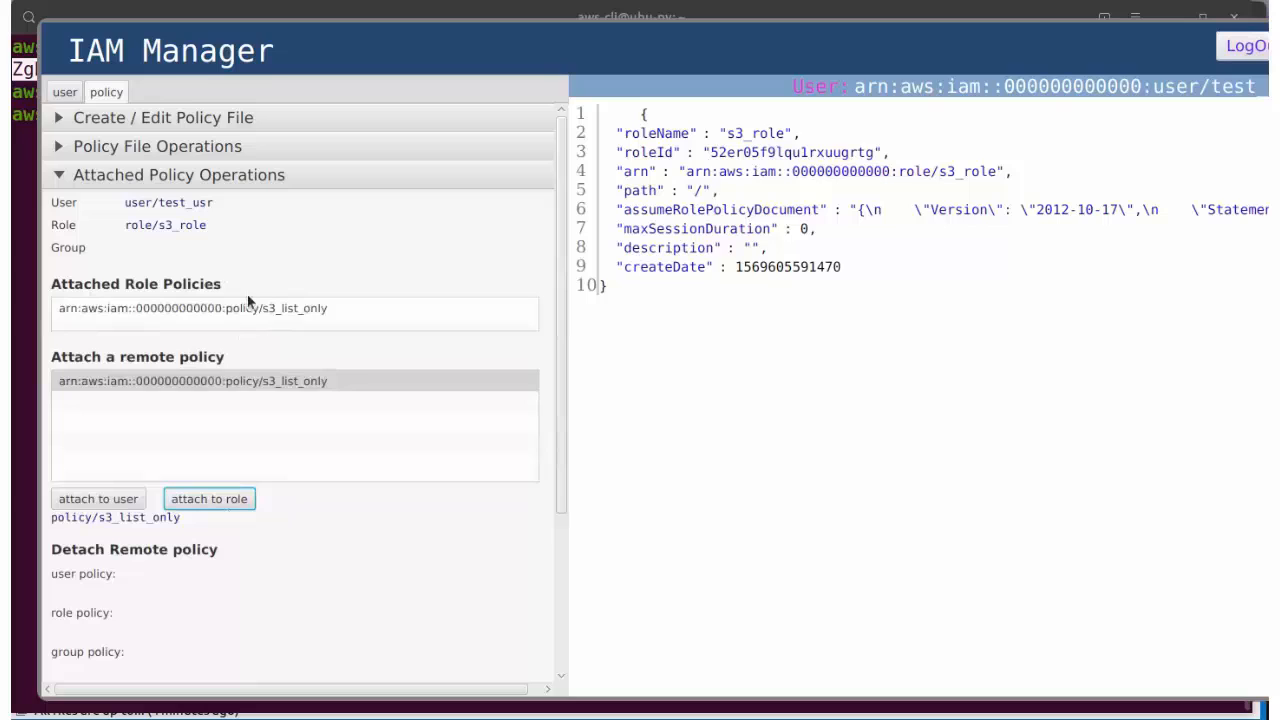
left_click(146, 309)
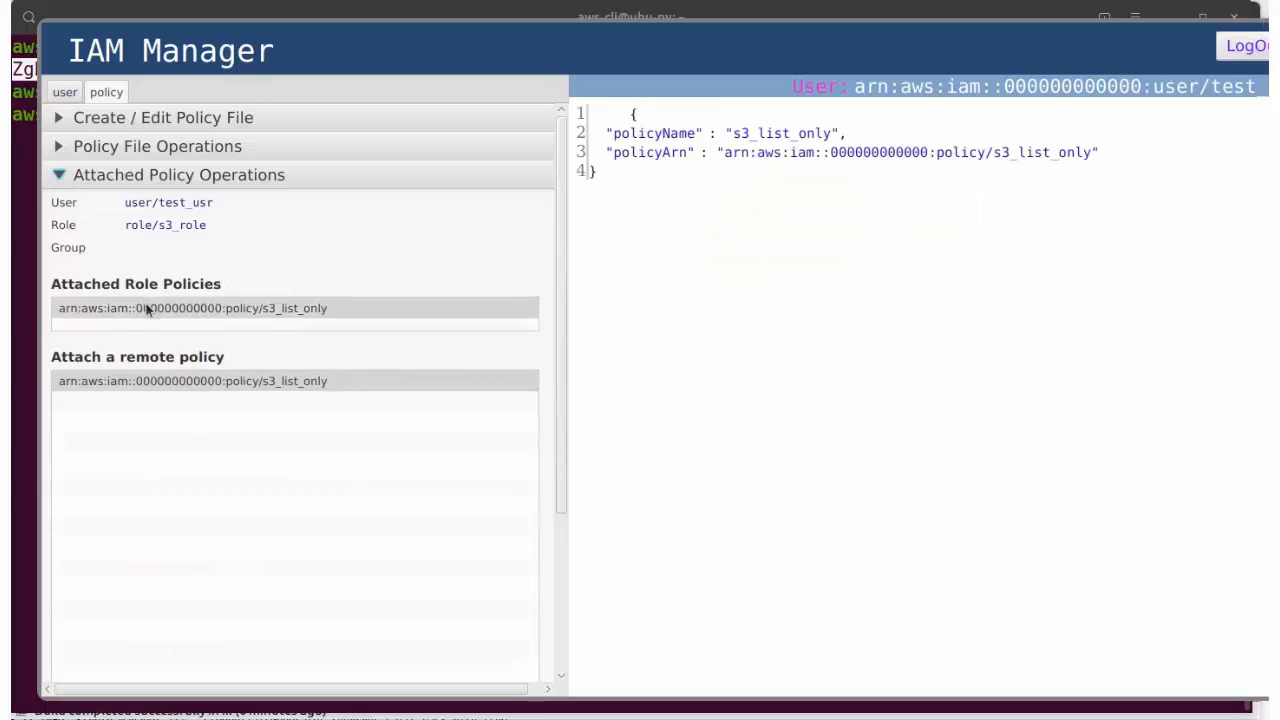
Step: Select s3_role under the user view's role operations and copy its arn
left_click(64, 92)
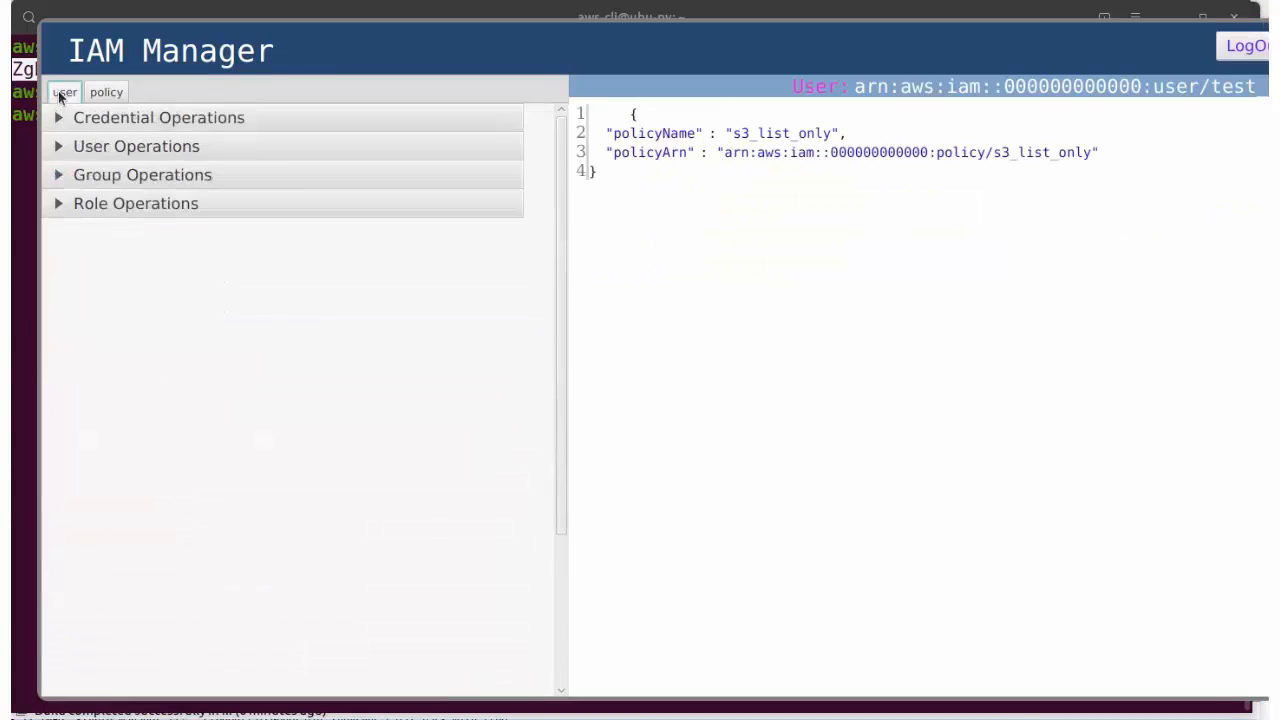
left_click(58, 203)
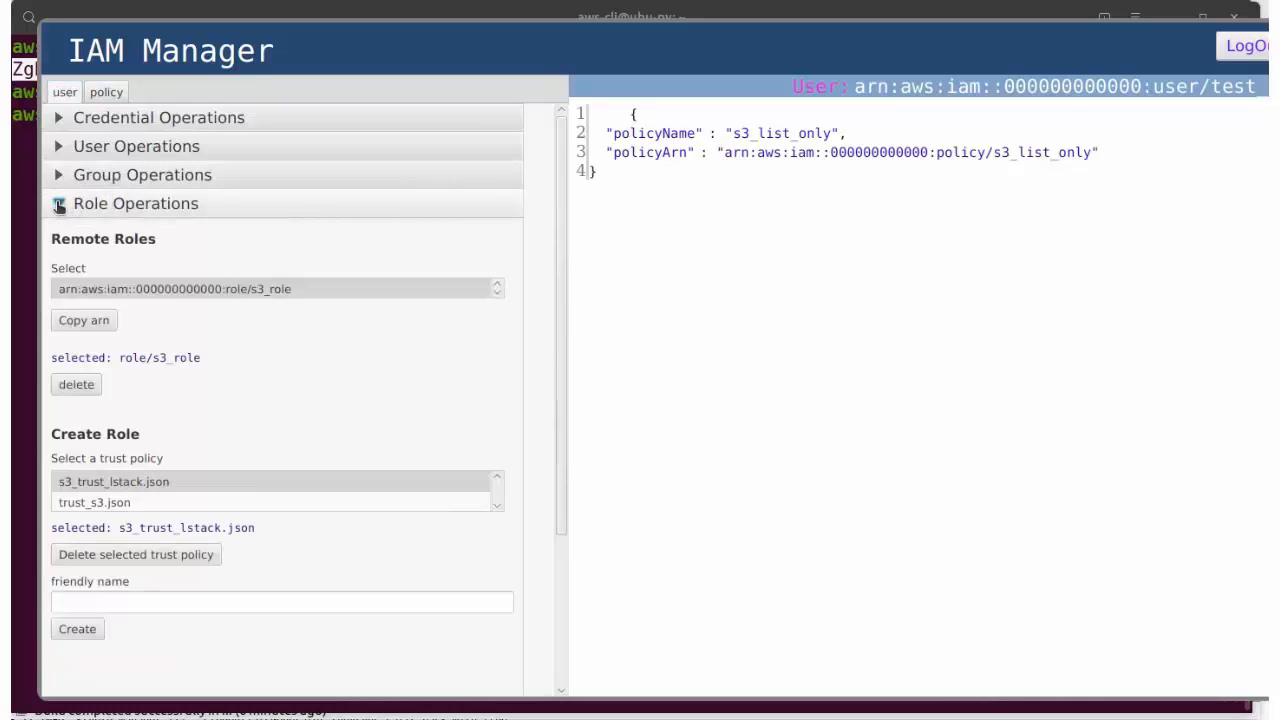
left_click(201, 288)
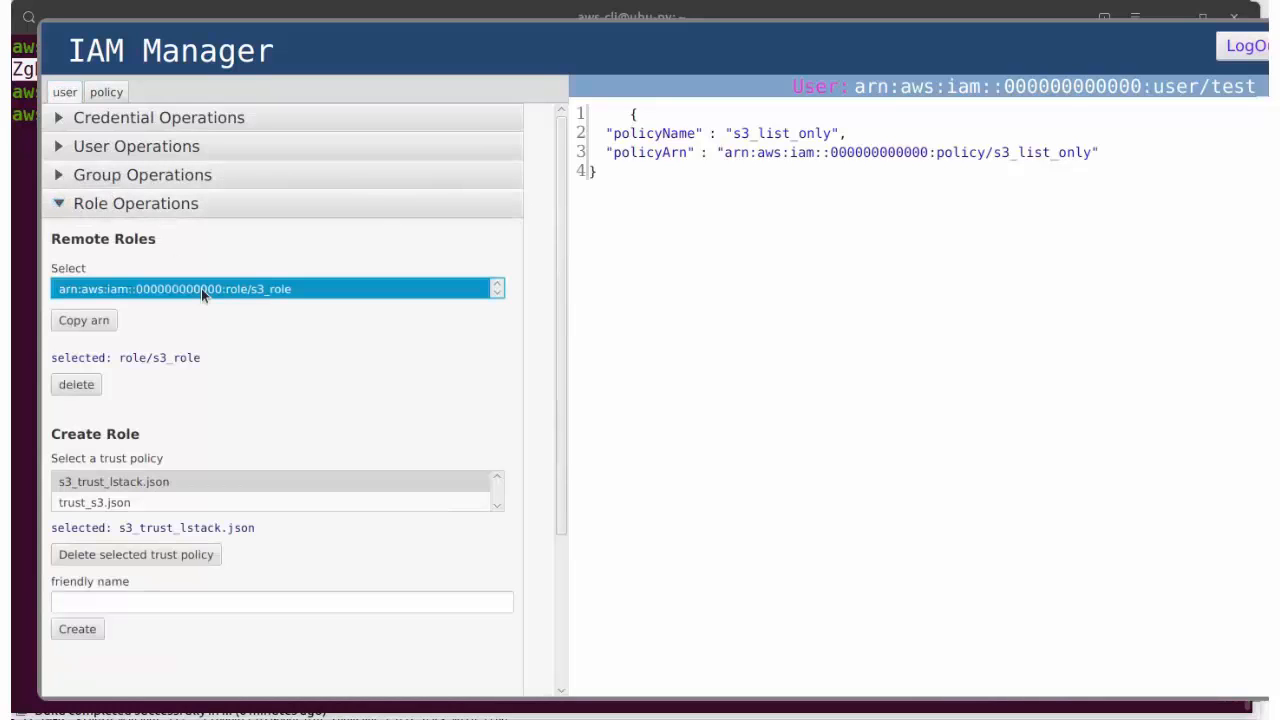
left_click(82, 321)
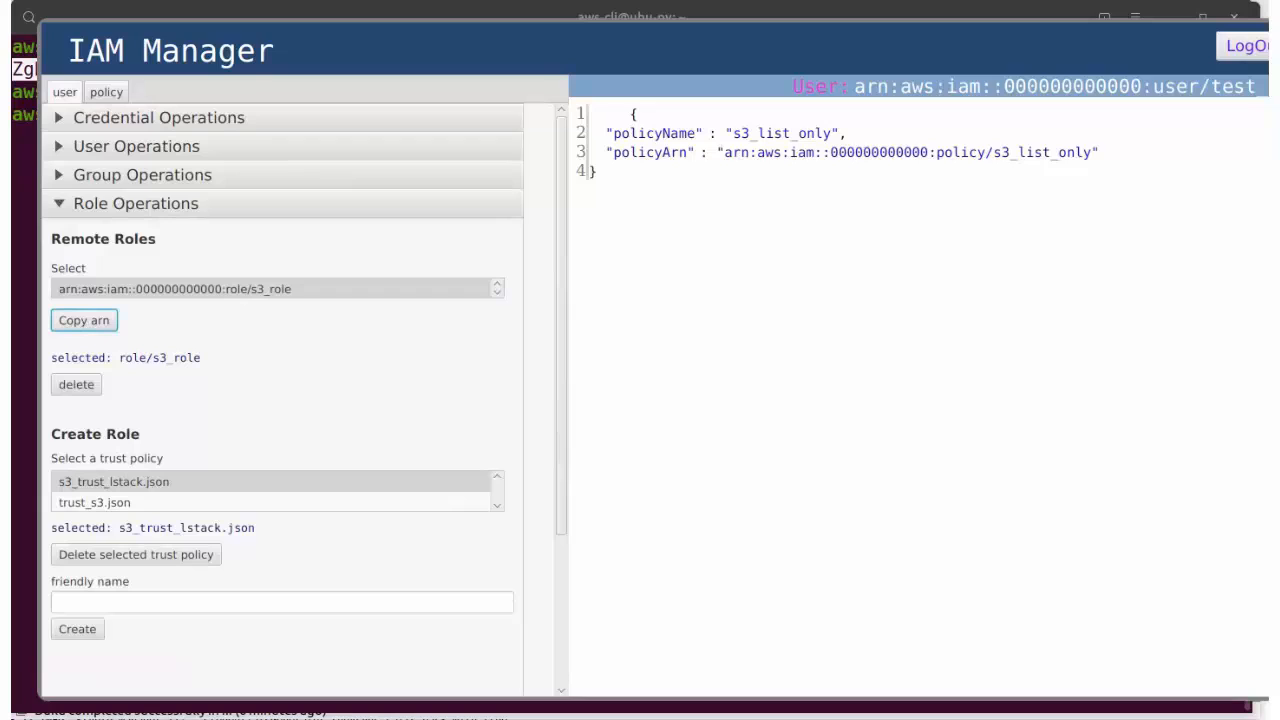
Step: Paste the s3_role arn into Krypto Manager's role arn field
key("alt+Tab")
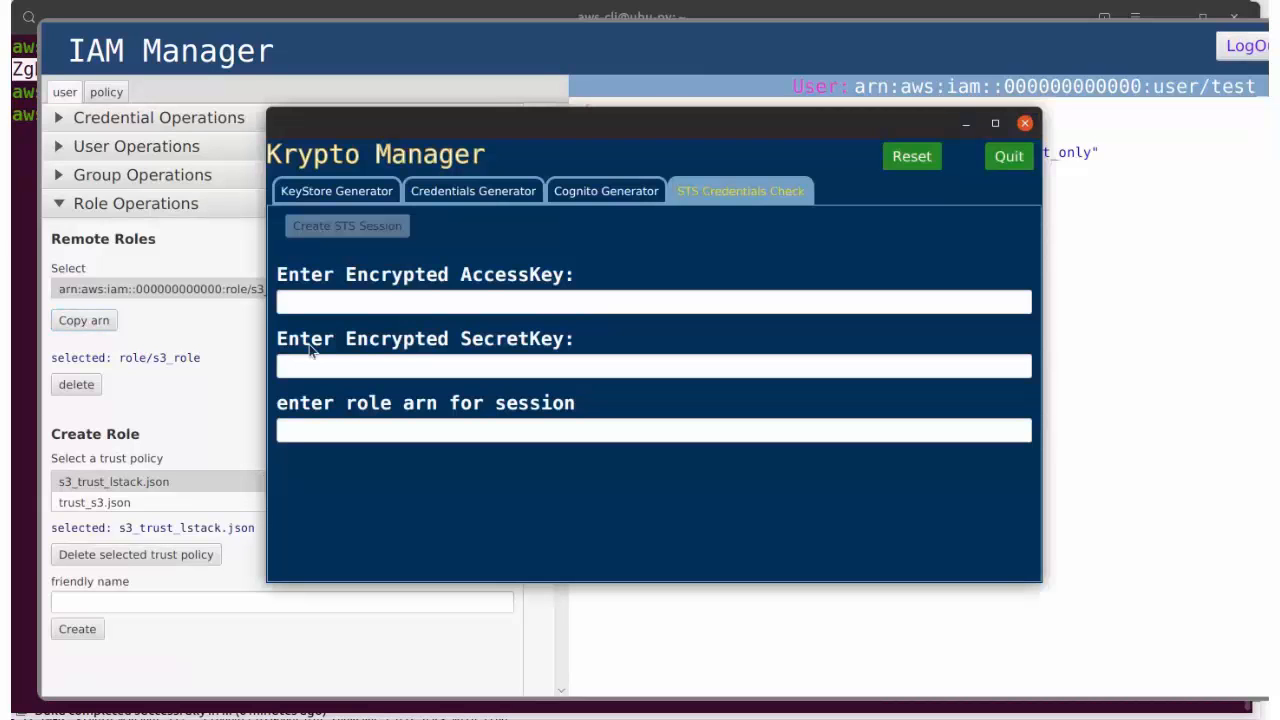
left_click(300, 430)
key("ctrl+v")
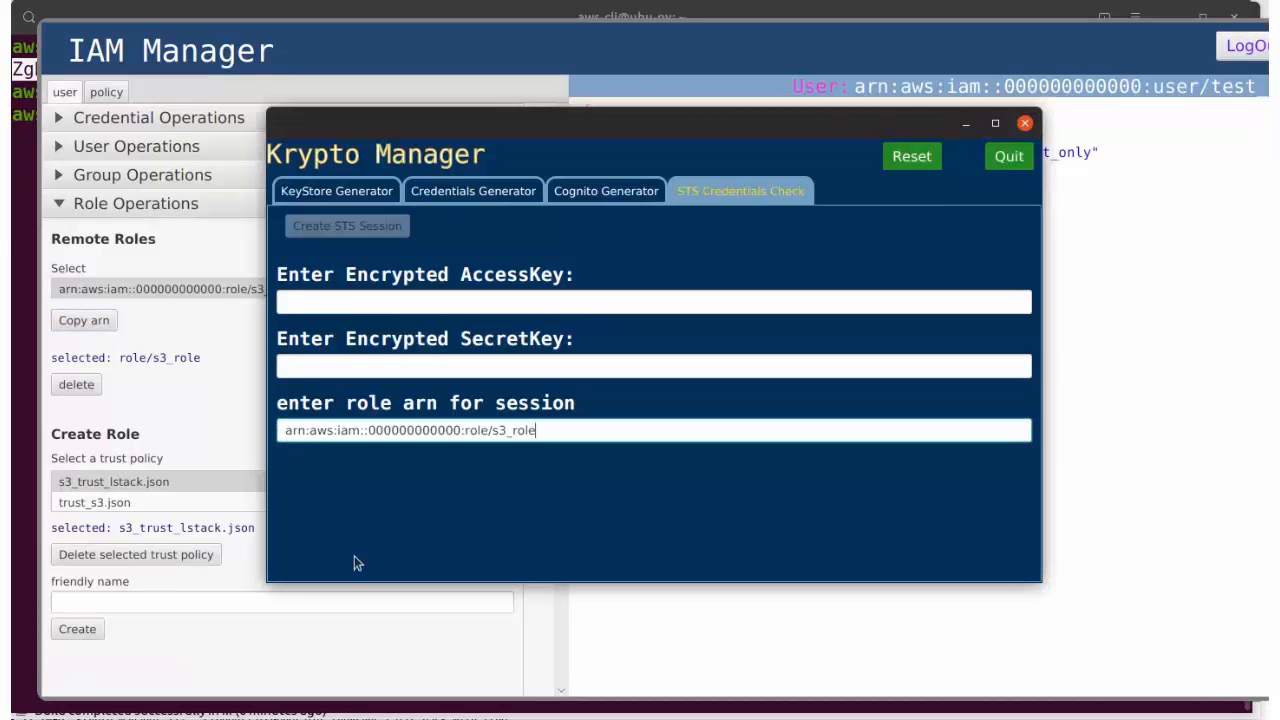
Step: Generate new encrypted credentials for test_usr in IAM Manager
left_click(358, 646)
left_click(58, 147)
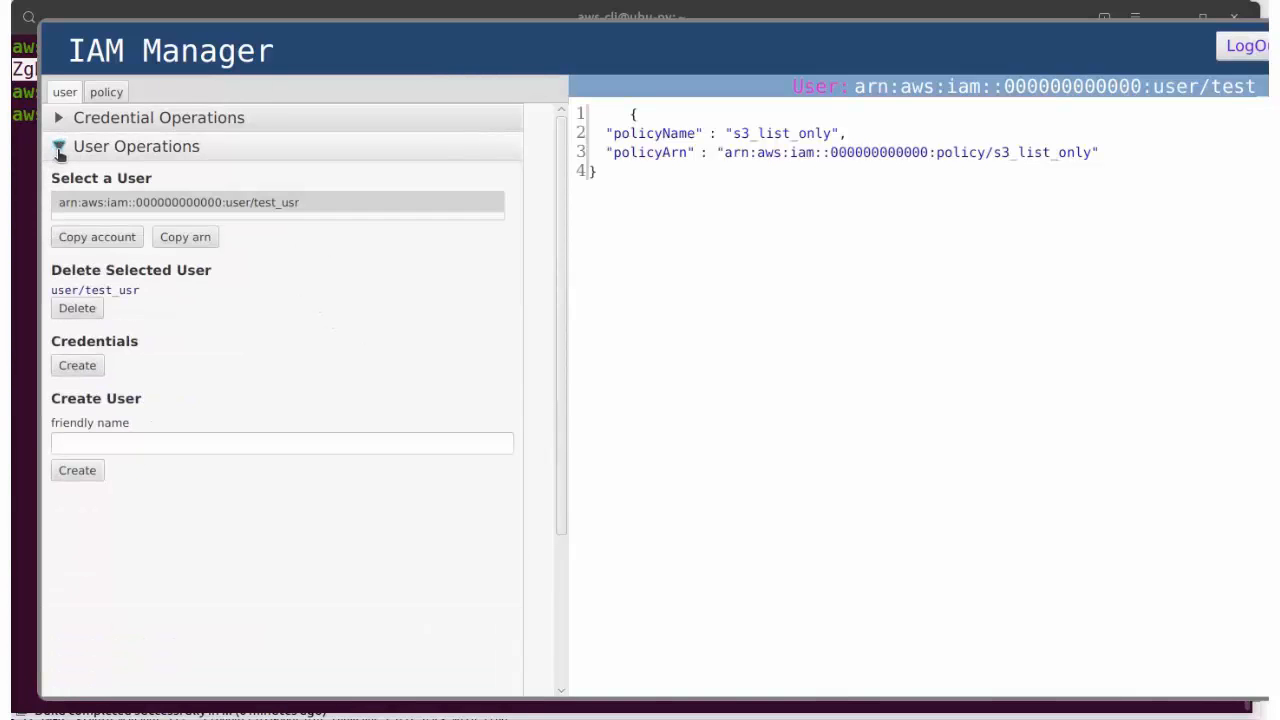
left_click(154, 202)
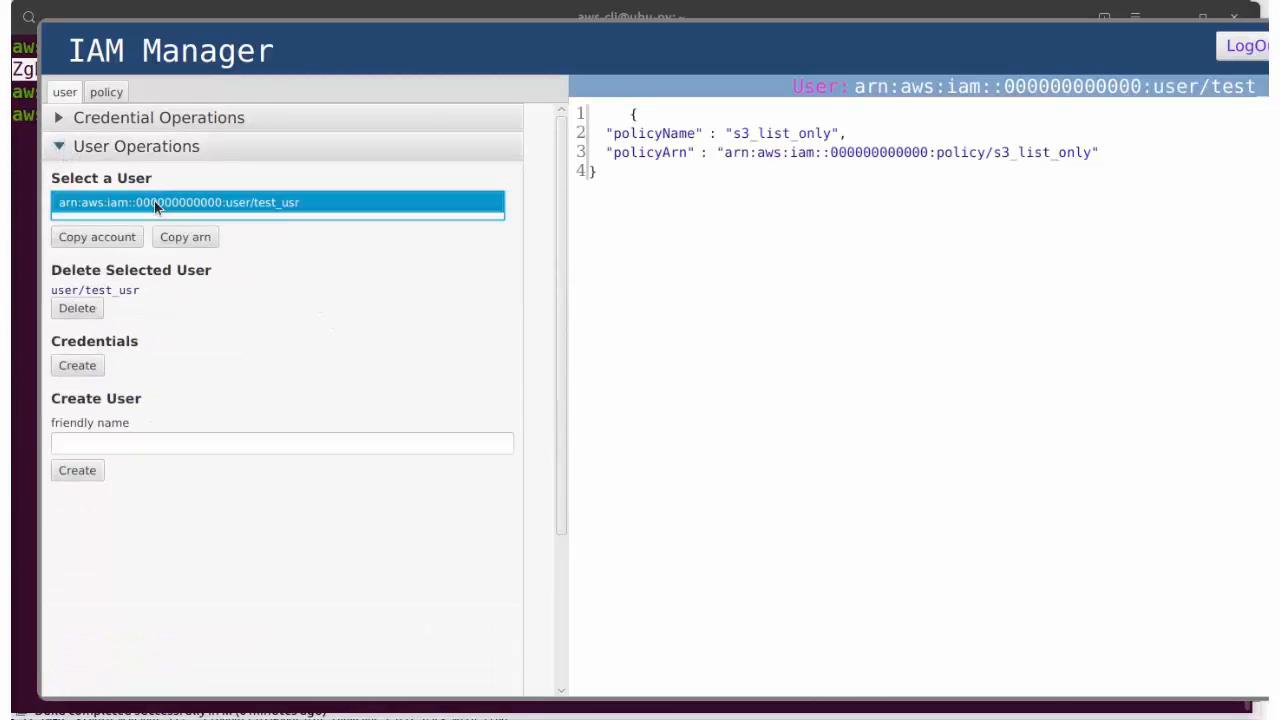
left_click(78, 365)
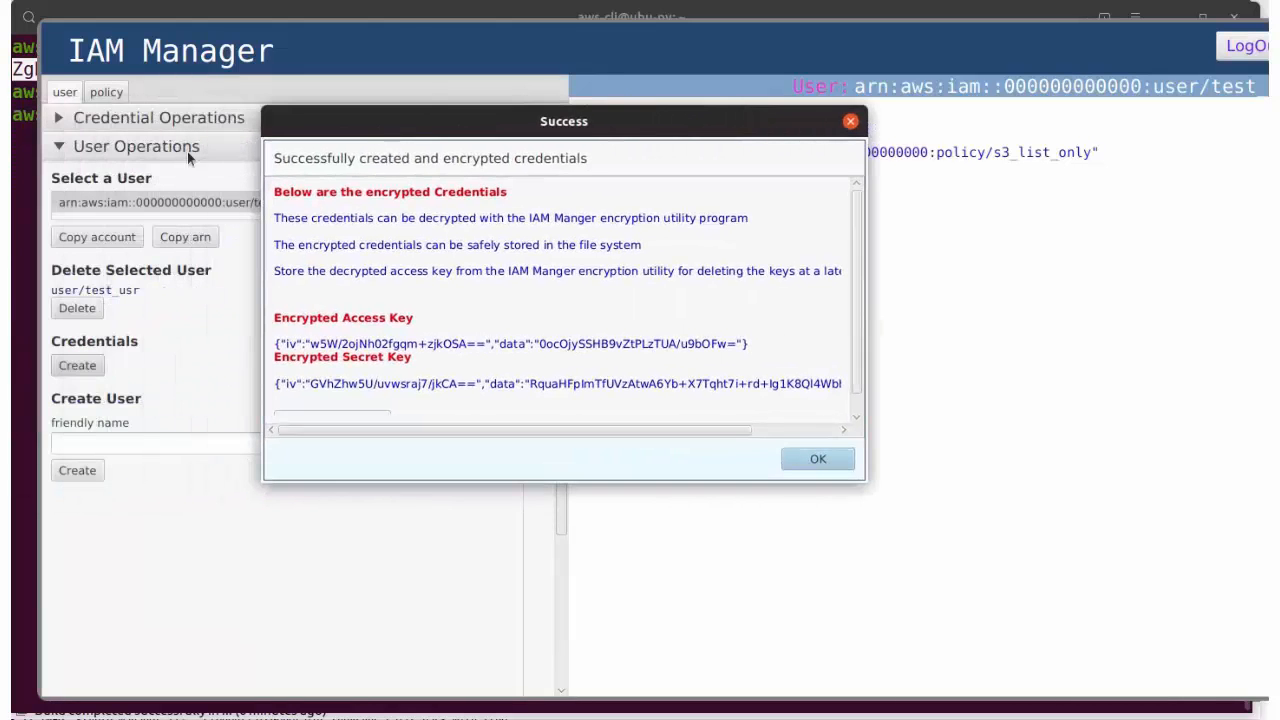
scroll(423, 317, "down", 1)
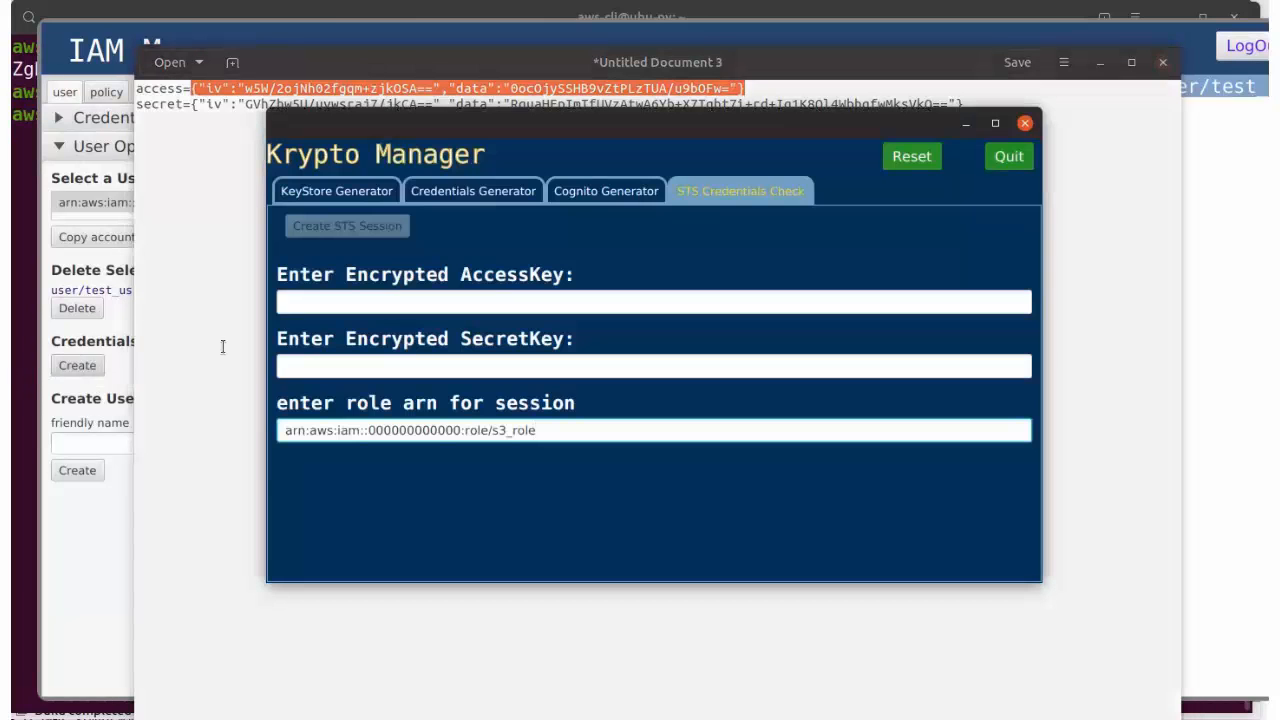
Step: Paste the encrypted access and secret keys, create the s3_role STS session, and run the assume-role test
left_click(290, 302)
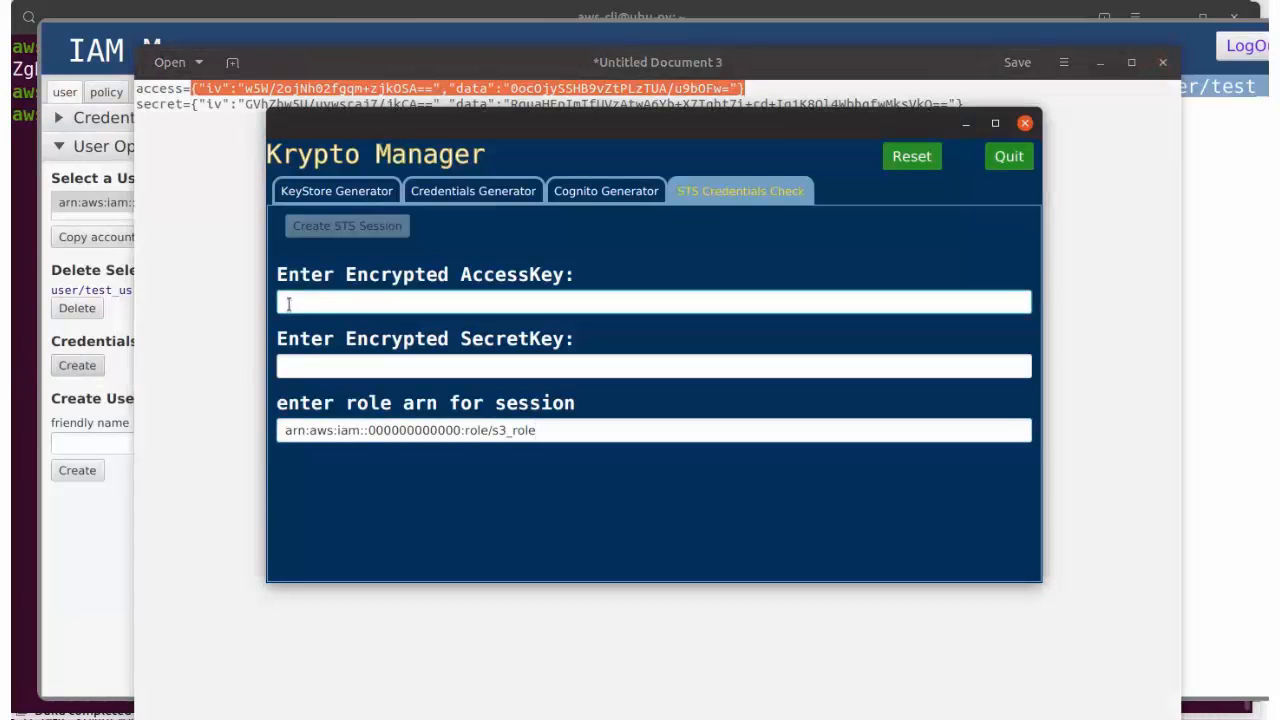
key("ctrl+v")
left_click(186, 217)
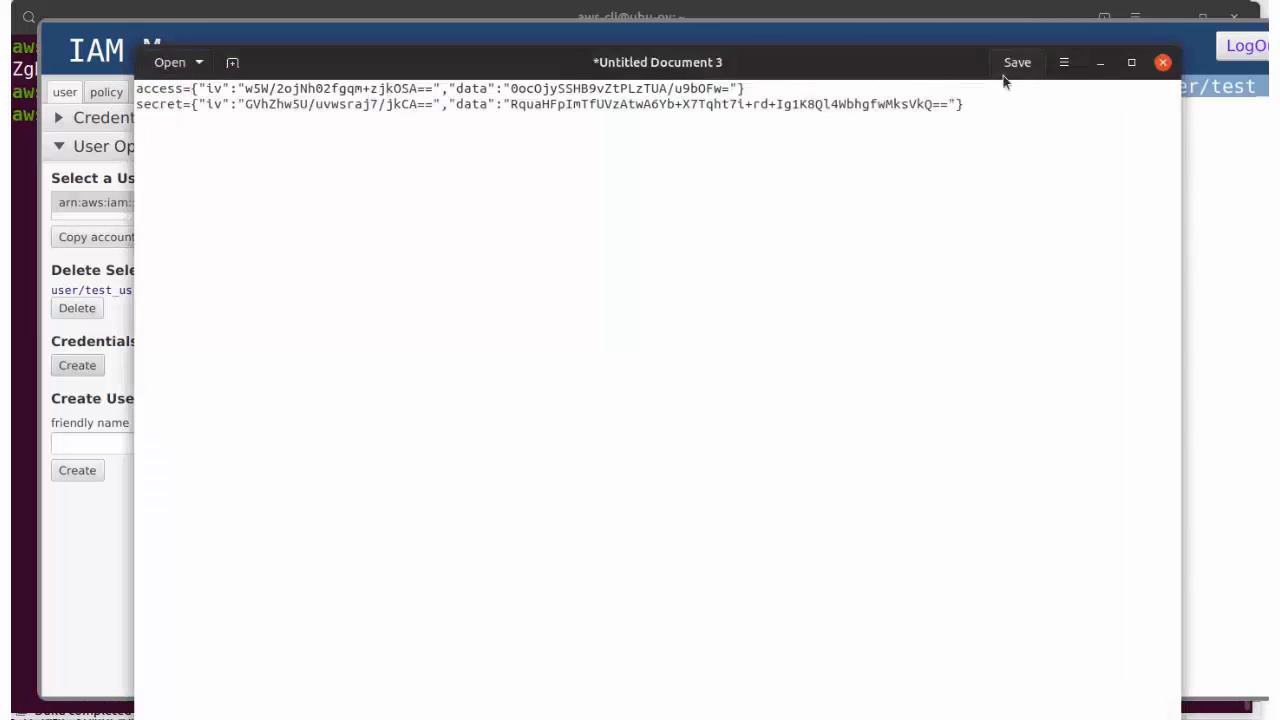
left_click_drag(964, 104, 191, 105)
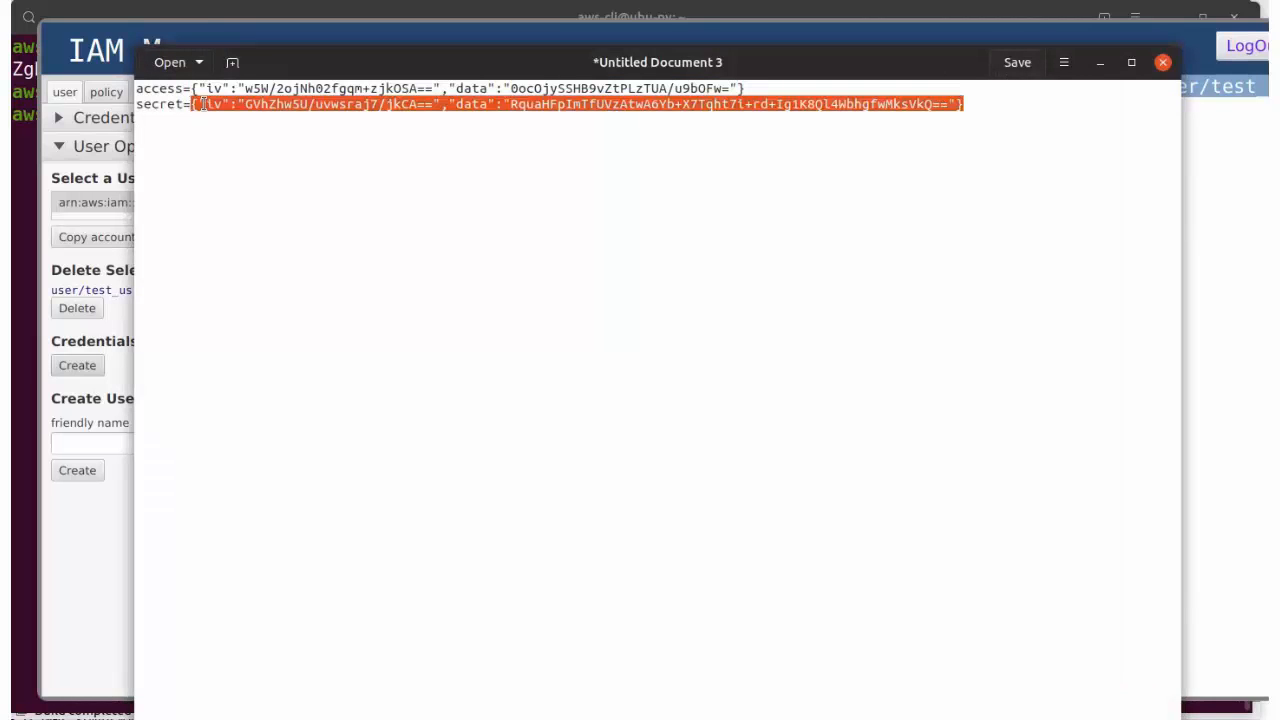
key("alt+Tab")
left_click(301, 364)
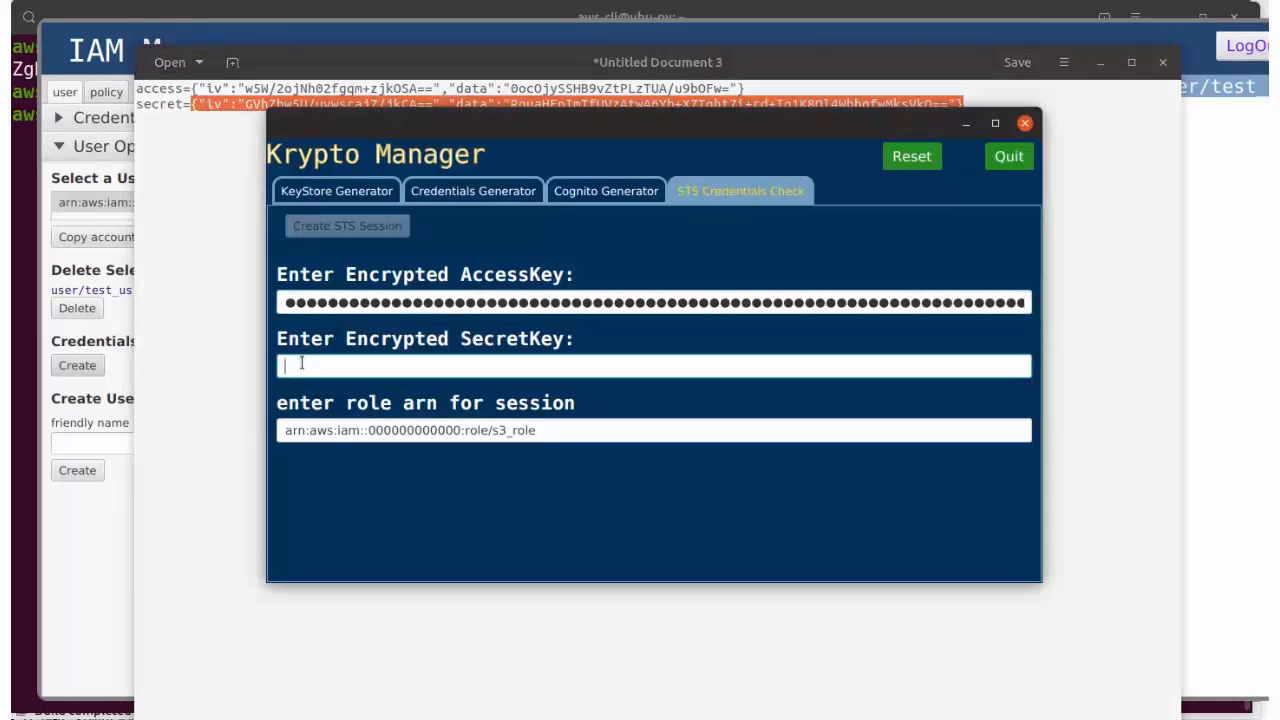
key("ctrl+v")
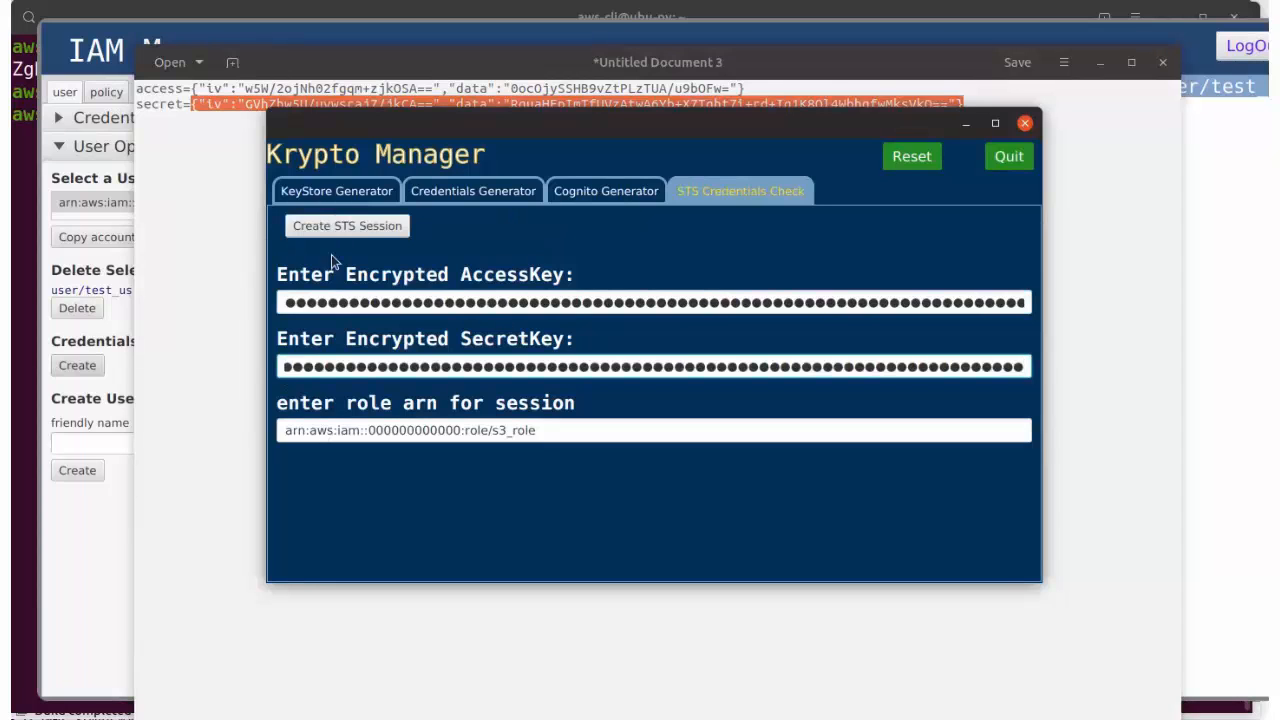
left_click(333, 226)
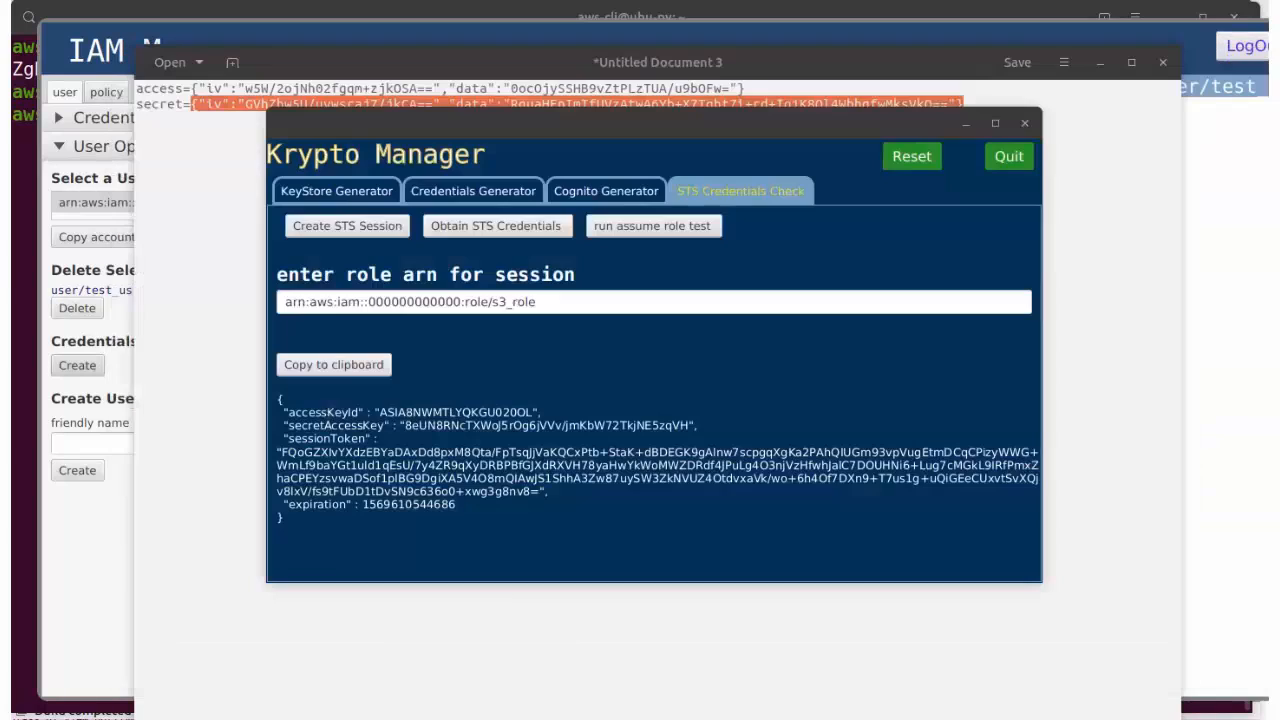
left_click(624, 230)
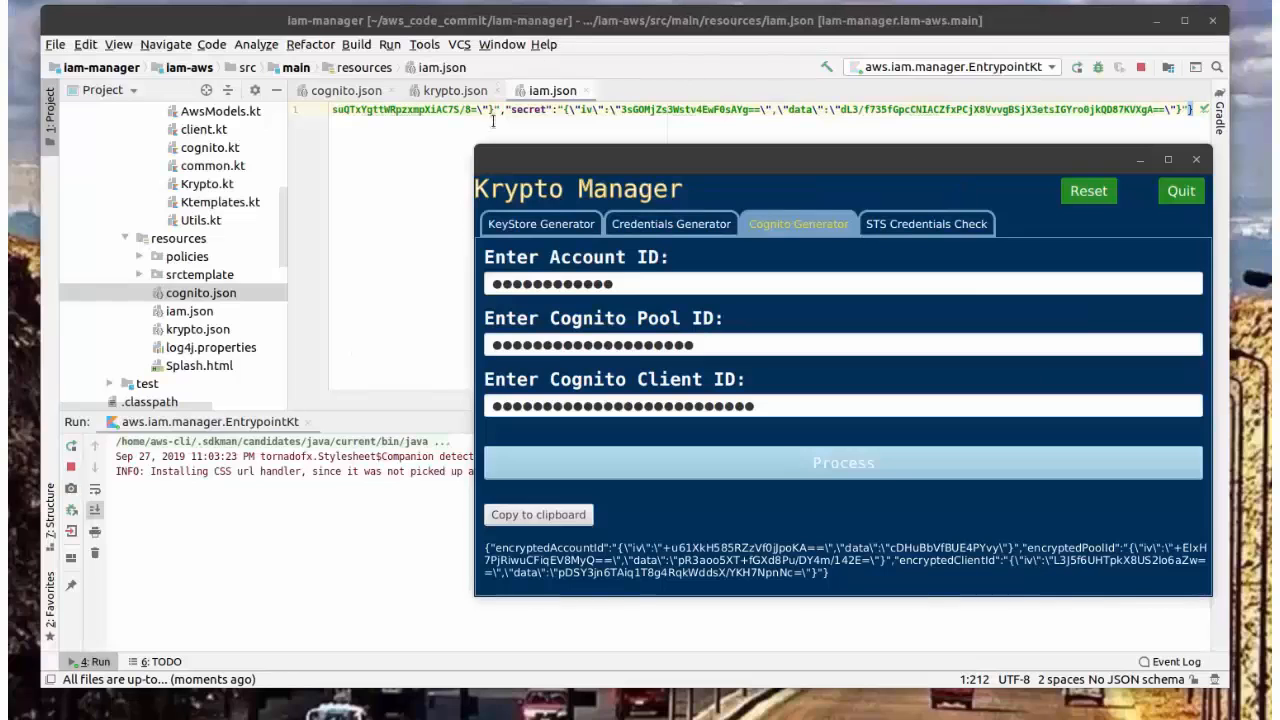
Step: Look through krypto.json, iam.json and cognito.json in IntelliJ, then return to Krypto Manager
left_click(455, 90)
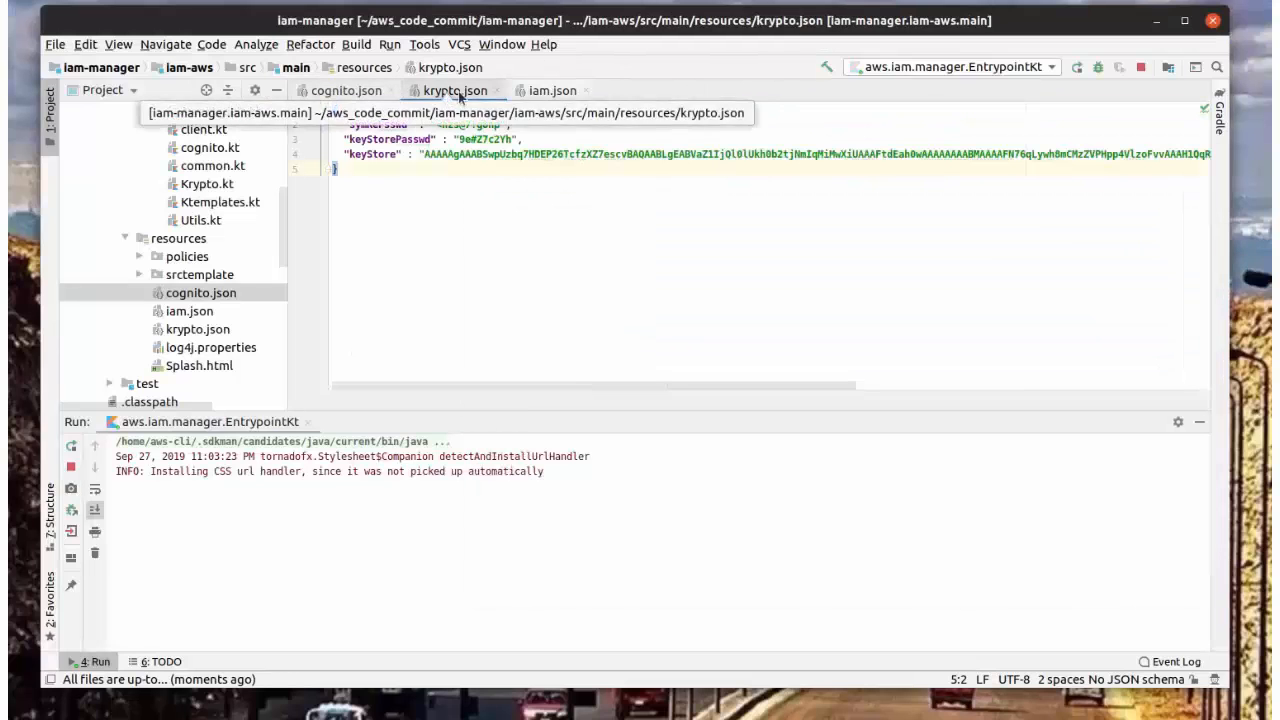
left_click(553, 91)
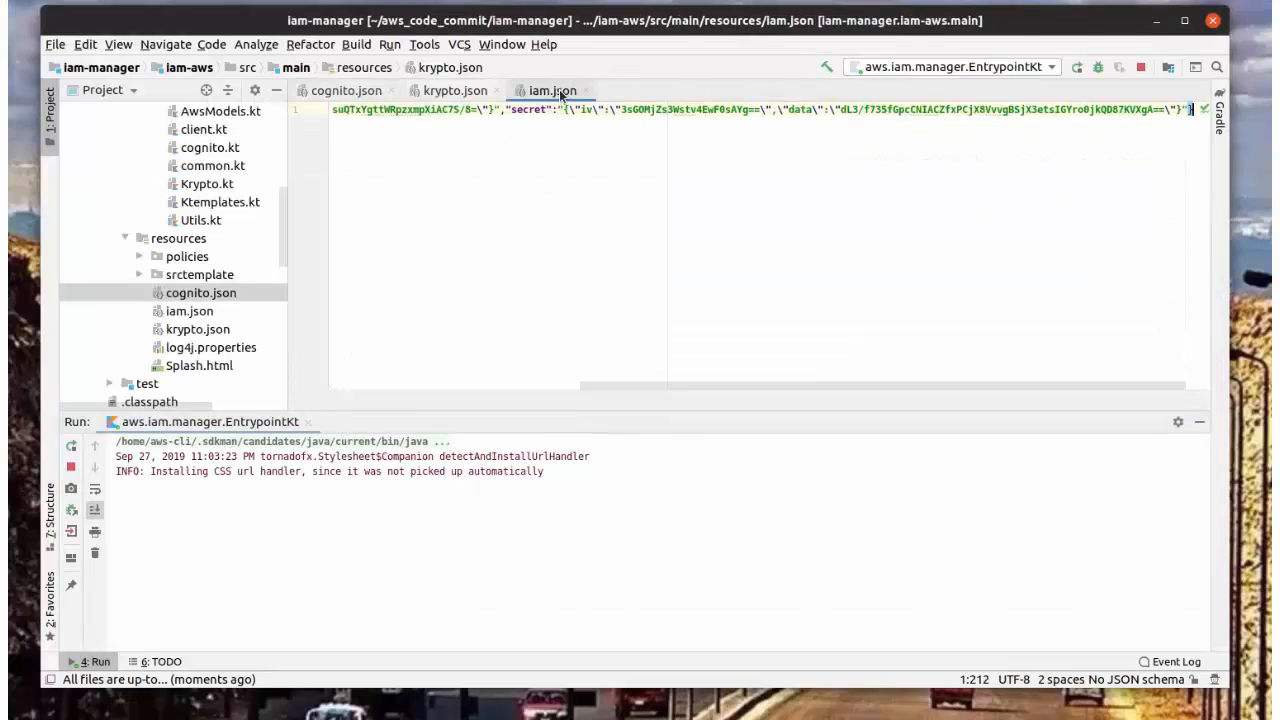
left_click(368, 92)
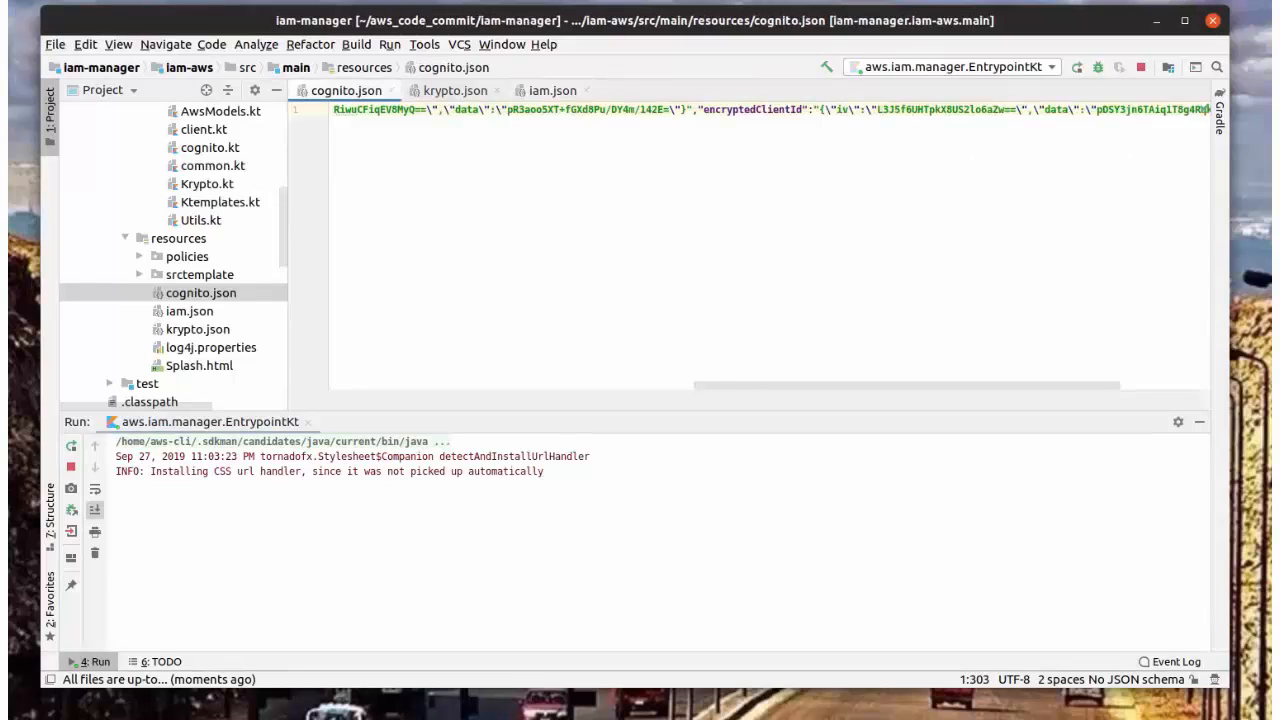
key("alt+Tab")
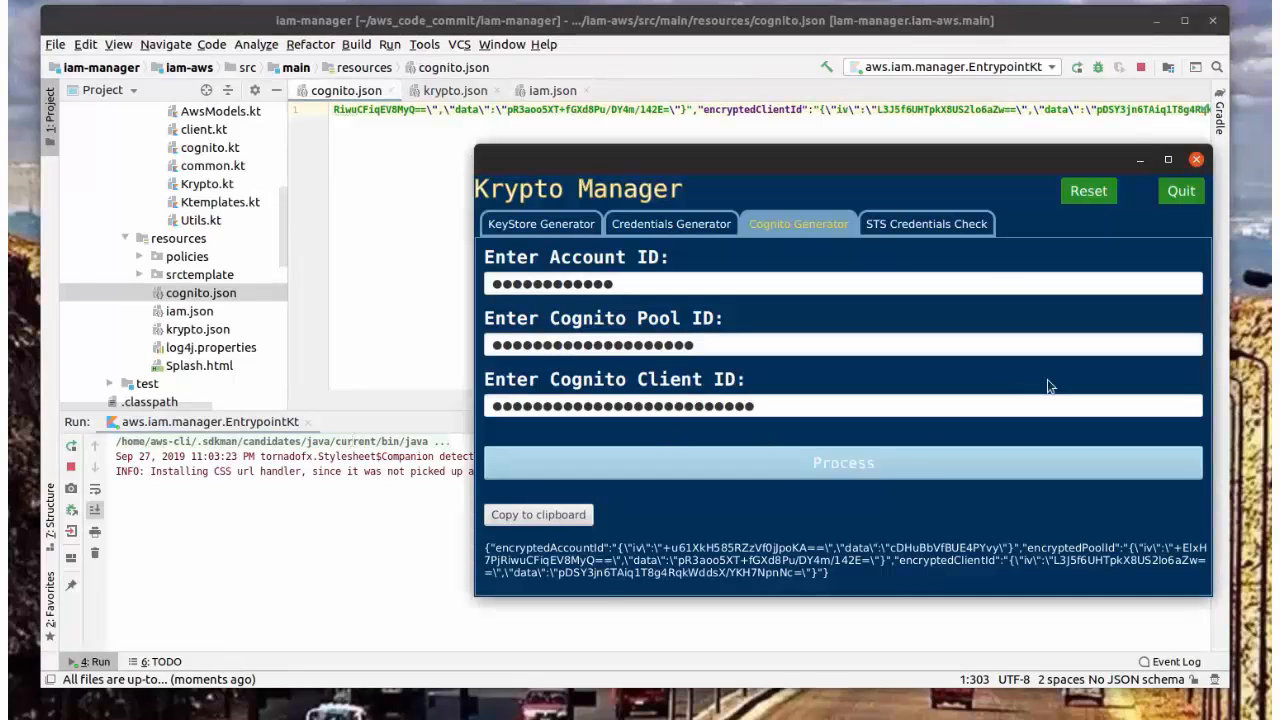
Step: Log in to iam-manager by pasting the paraphrase and the account password
left_click(559, 228)
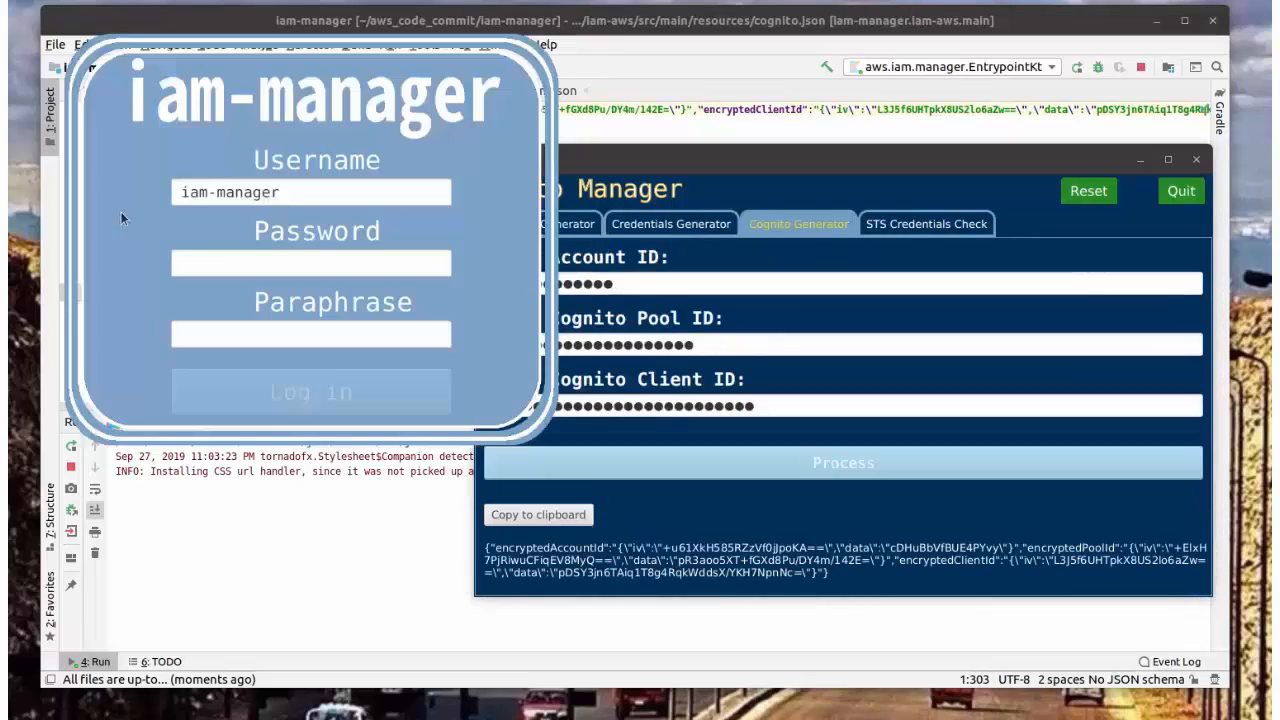
left_click(205, 332)
key("ctrl+v")
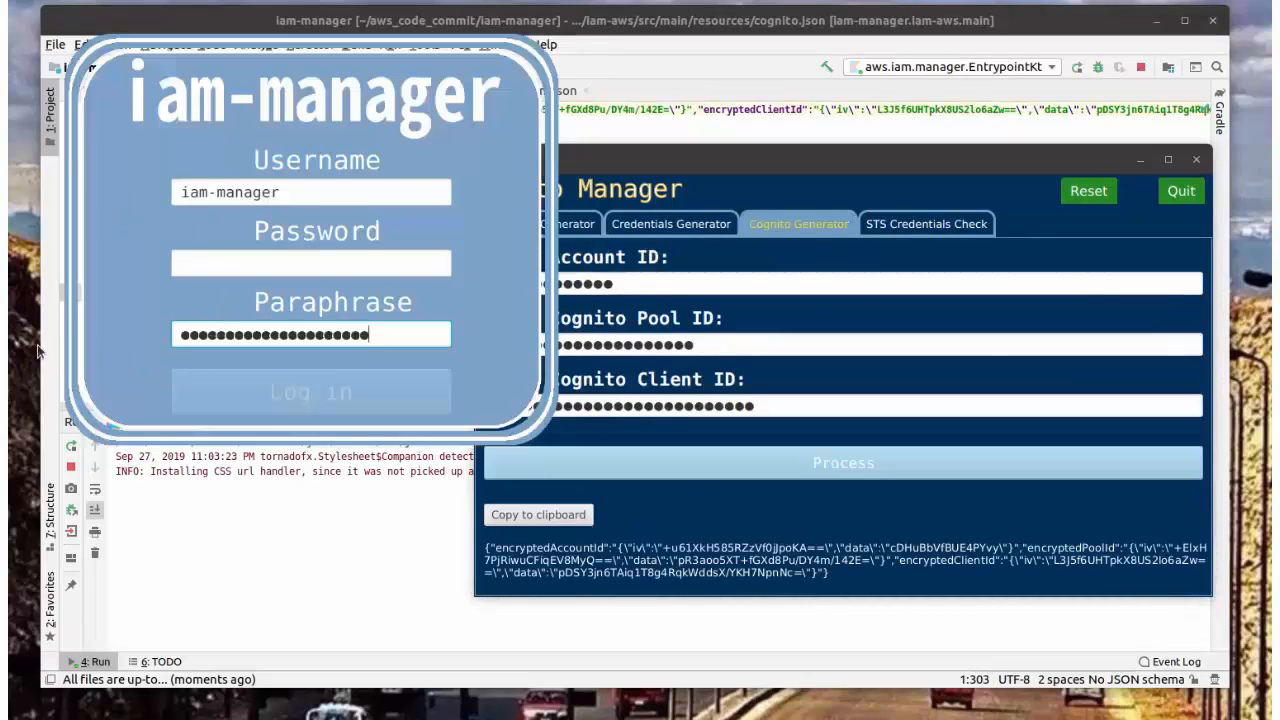
key("alt+Tab")
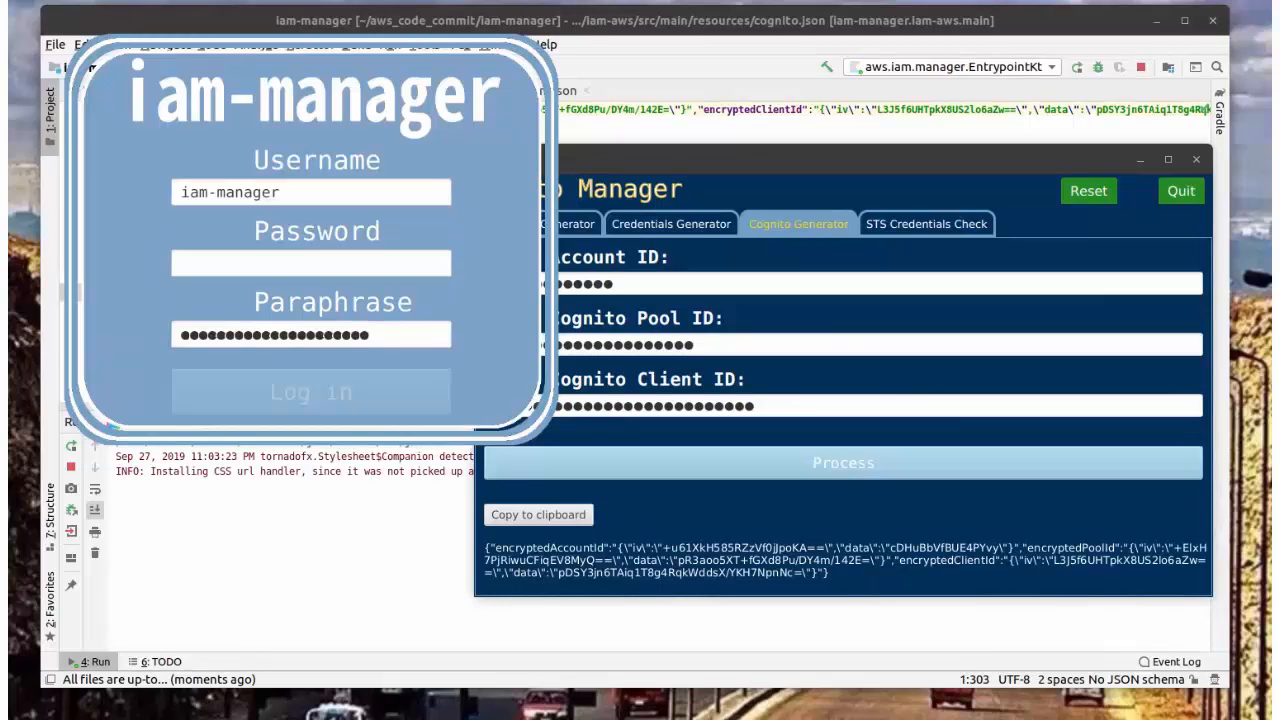
left_click(208, 264)
key("ctrl+v")
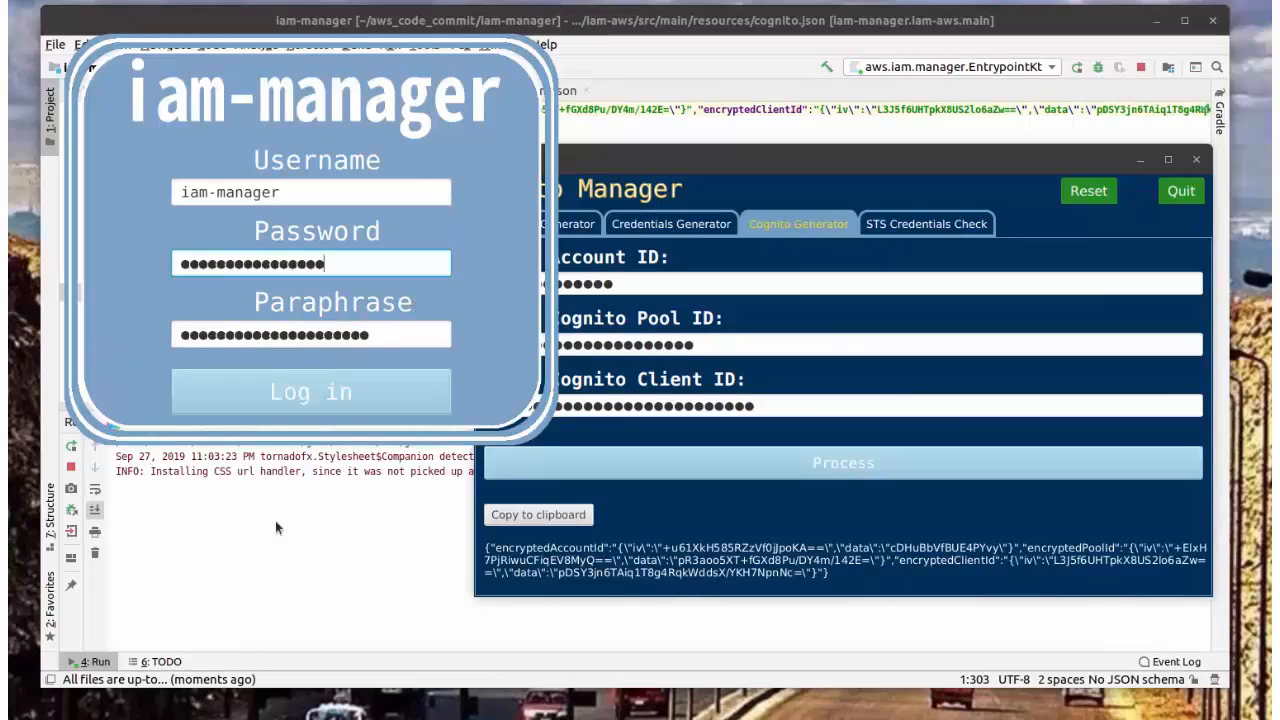
left_click(296, 392)
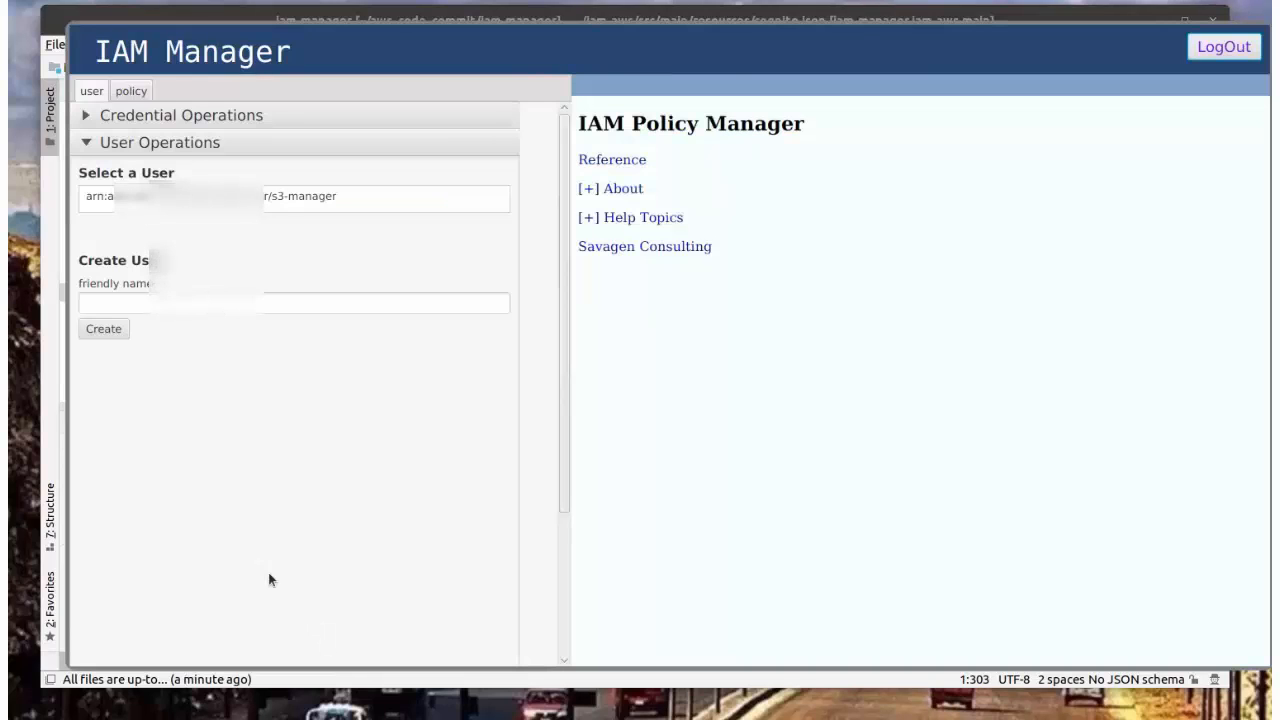
Step: Inspect the RDS service role and cwe-role-us-east-2-s3filemanager-codebuild role JSON among the remote roles
left_click(87, 143)
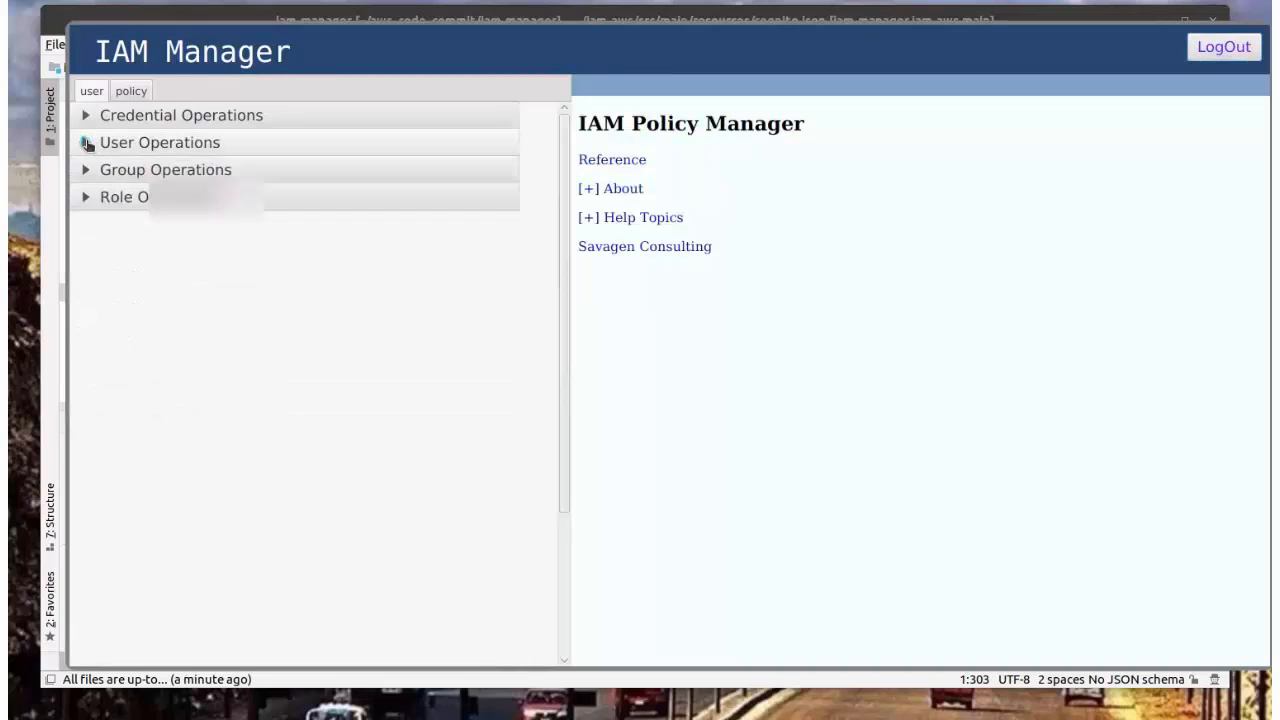
left_click(85, 197)
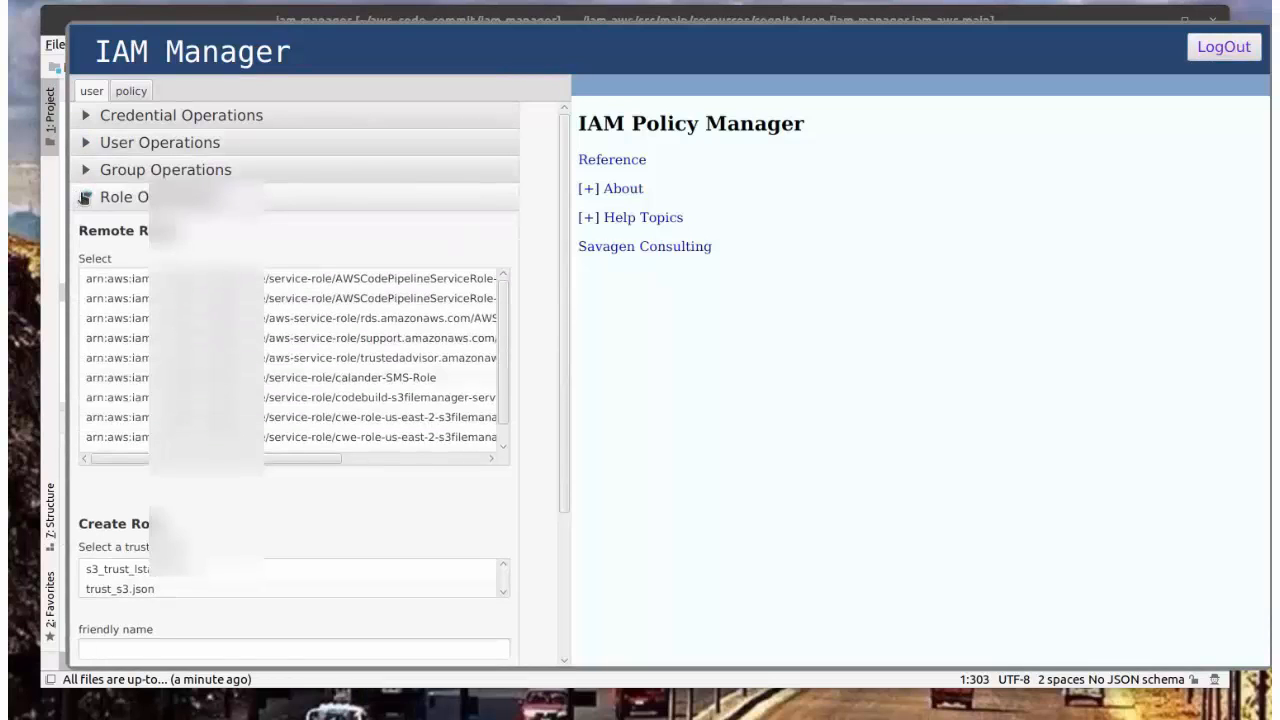
scroll(300, 420, "down", 3)
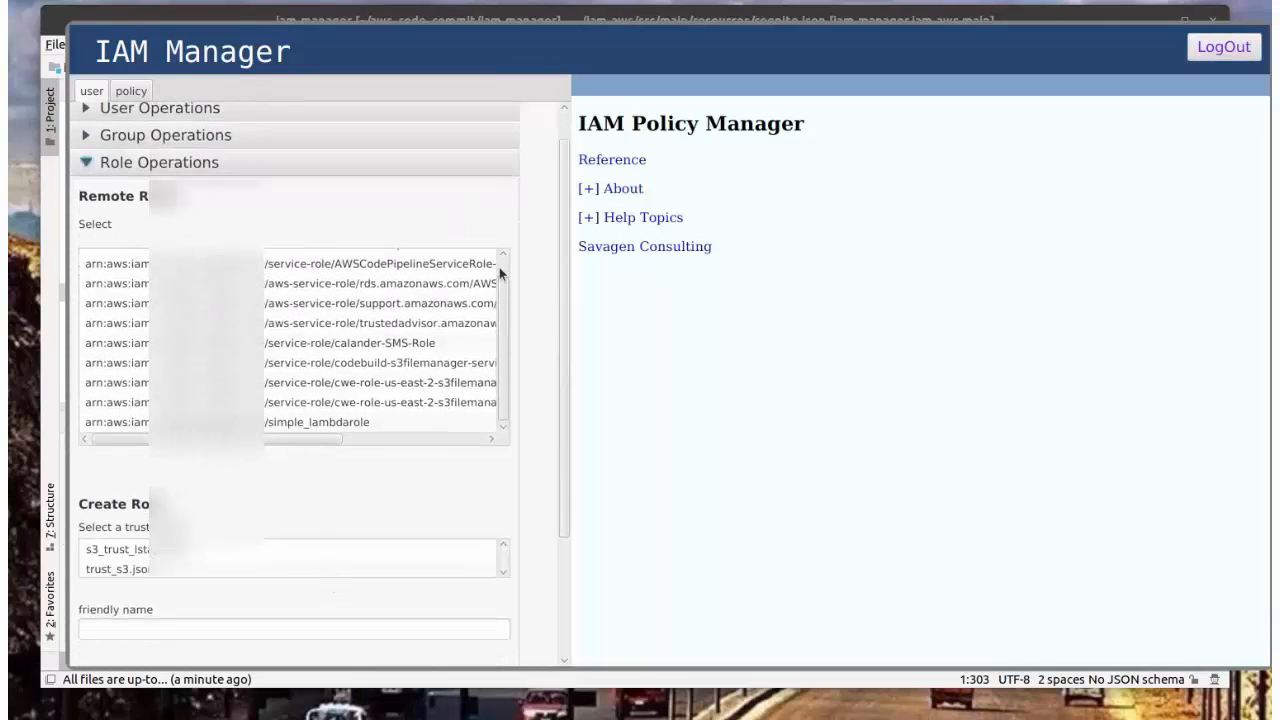
left_click_drag(504, 293, 504, 235)
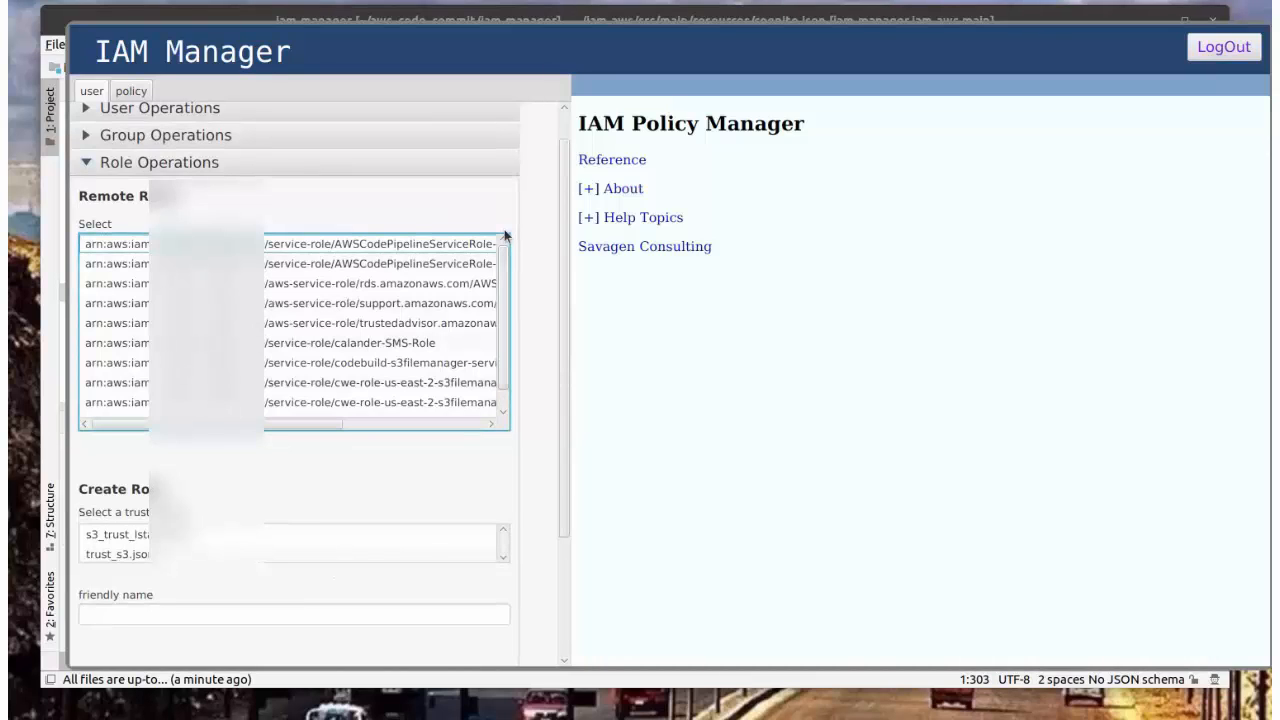
left_click(316, 284)
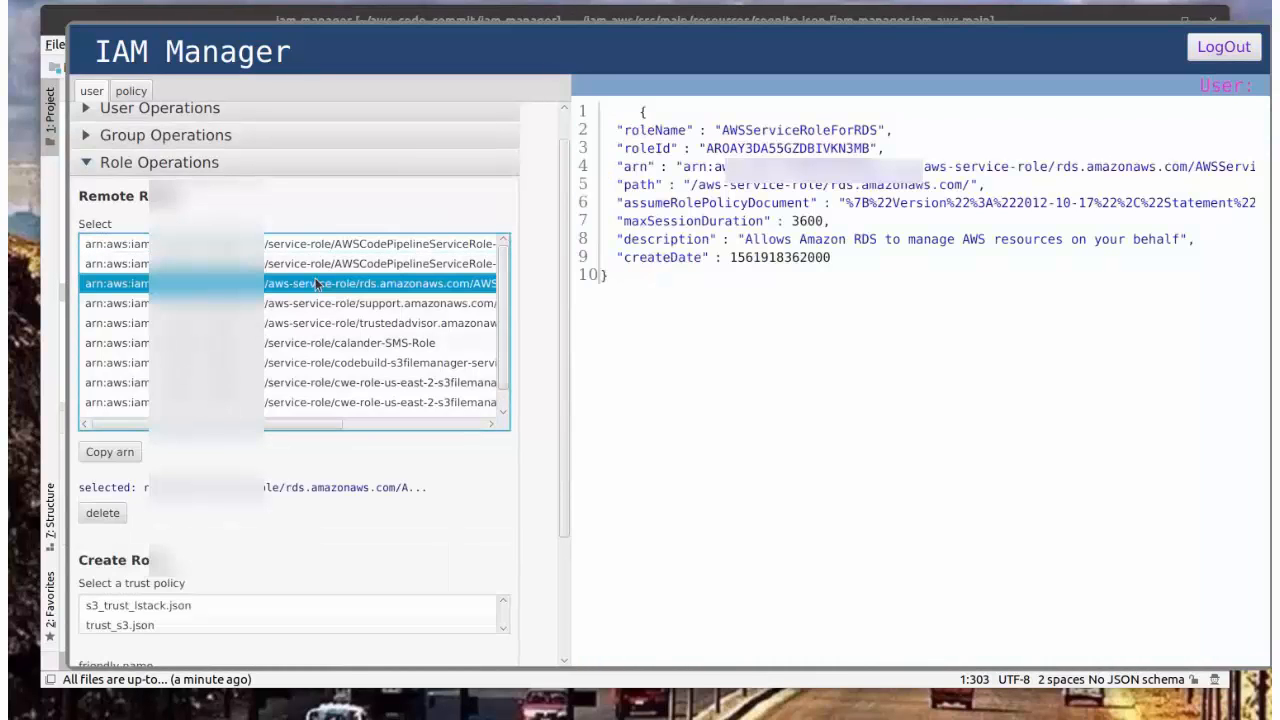
left_click(318, 382)
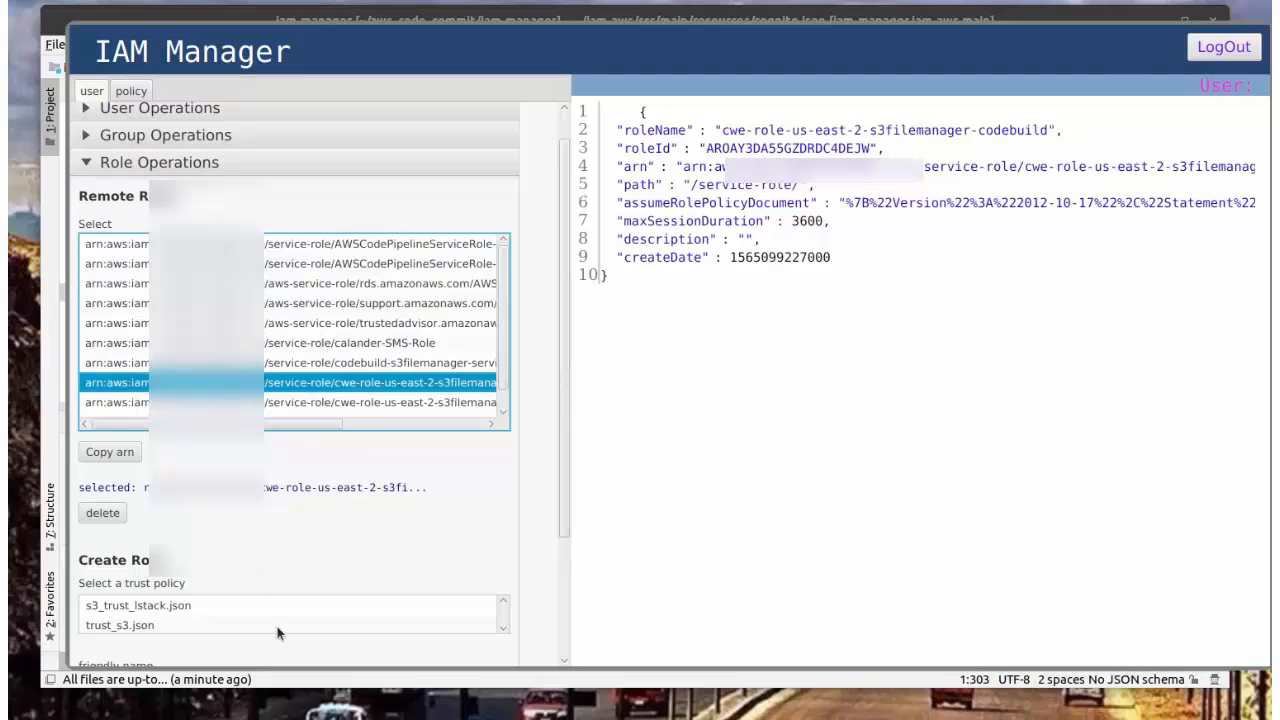
left_click(87, 164)
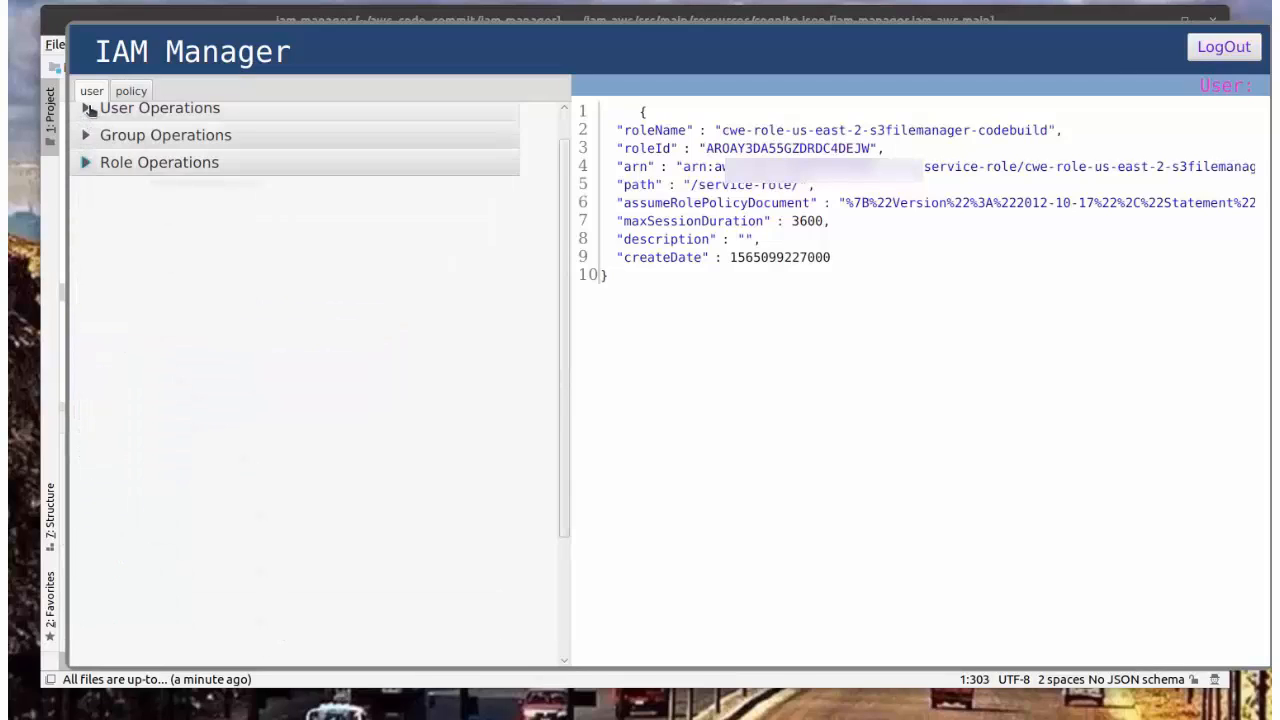
Step: Create user test_usr, show its details, and view the trust_s3.json trust policy
left_click_drag(563, 157, 549, 94)
left_click(90, 142)
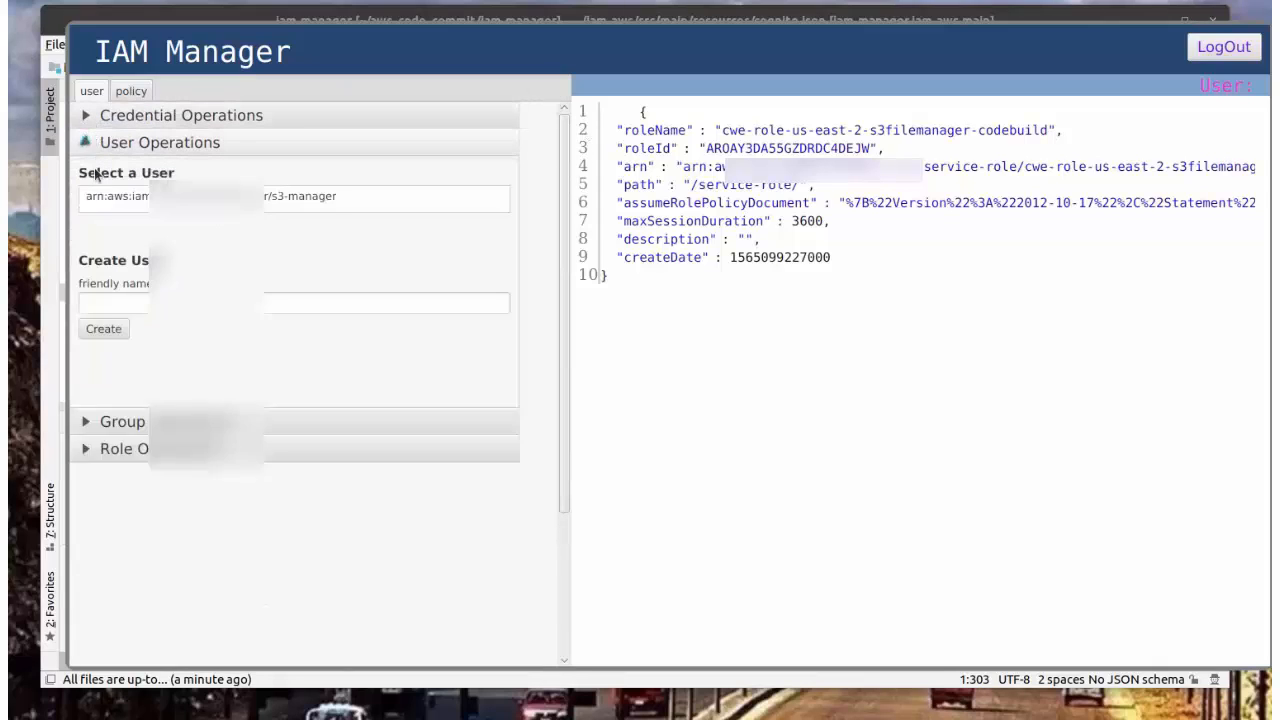
left_click(111, 306)
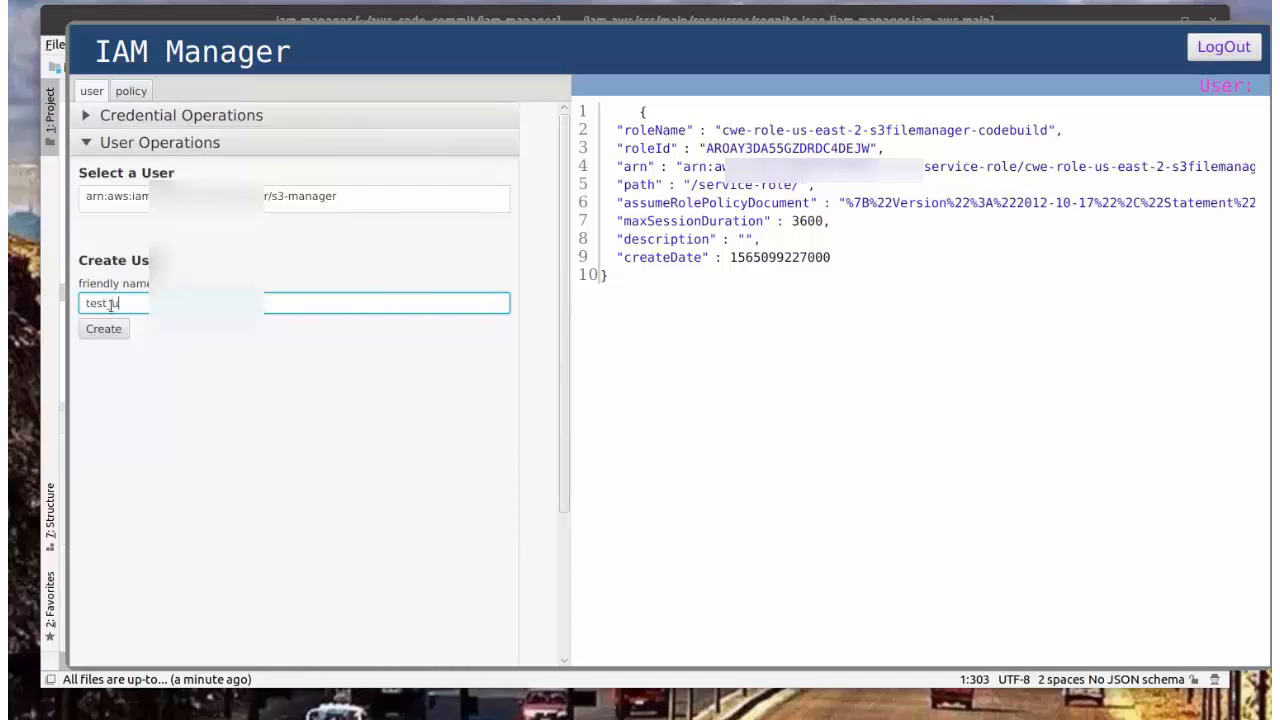
left_click(104, 329)
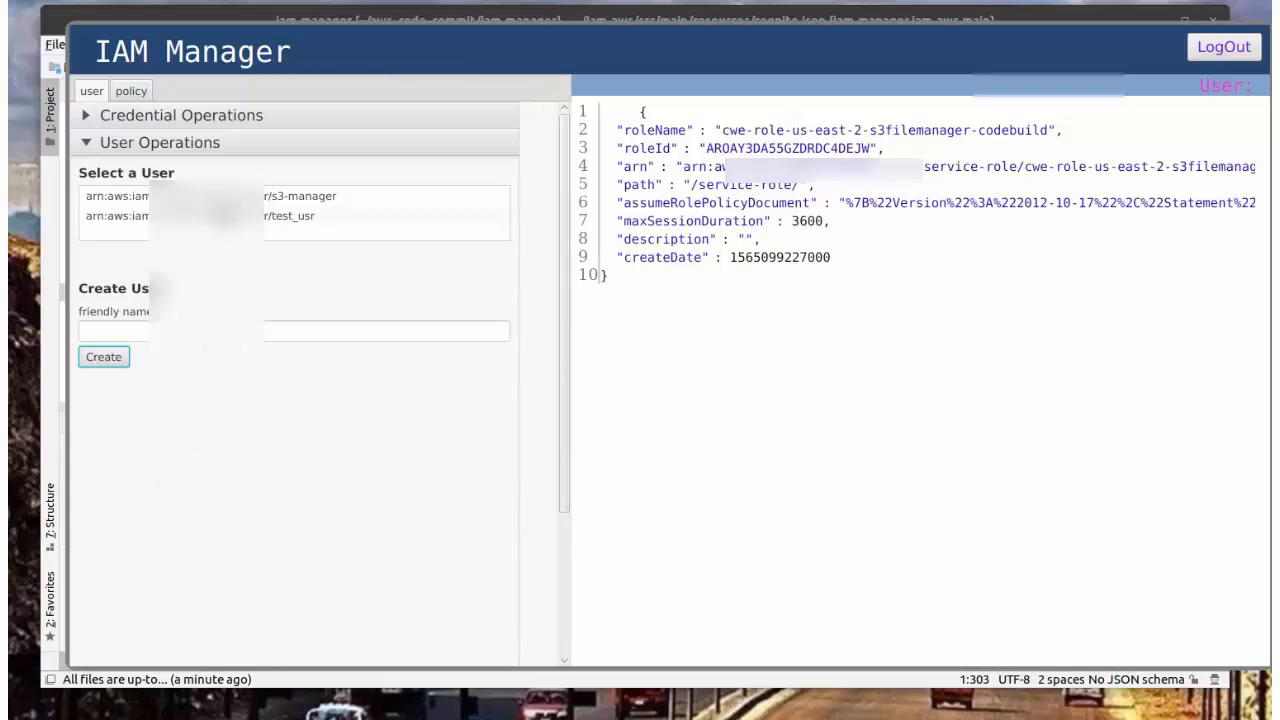
left_click(226, 216)
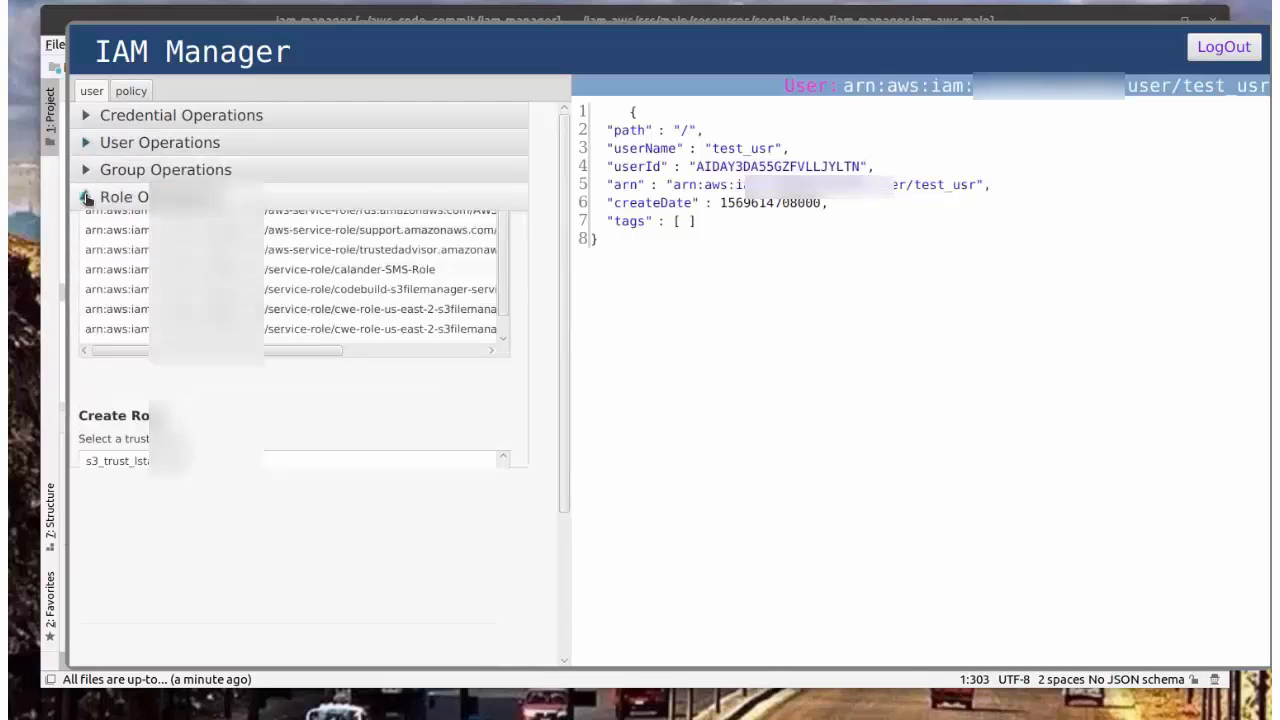
left_click(118, 581)
Step: Inspect the AWS principal lines (11–17) of the trust_s3.json trust policy, then scroll down the view
left_click_drag(1023, 296, 672, 294)
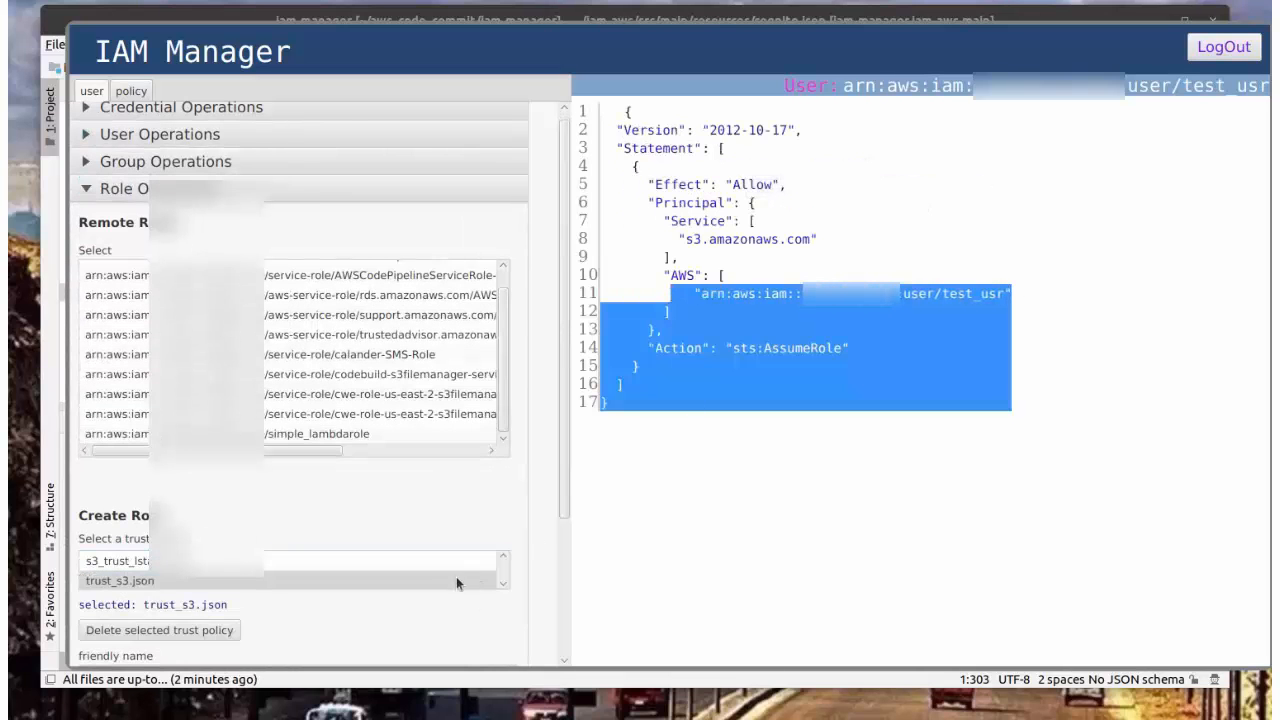
left_click(613, 550)
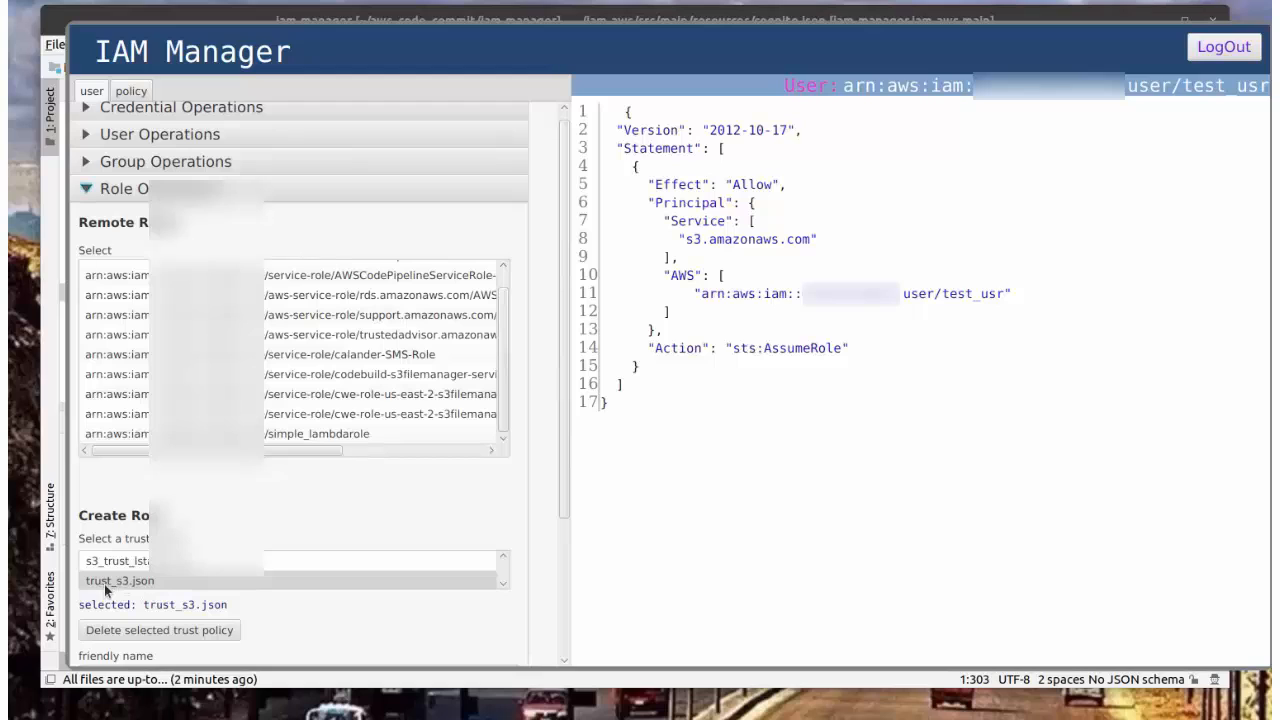
scroll(263, 503, "down", 2)
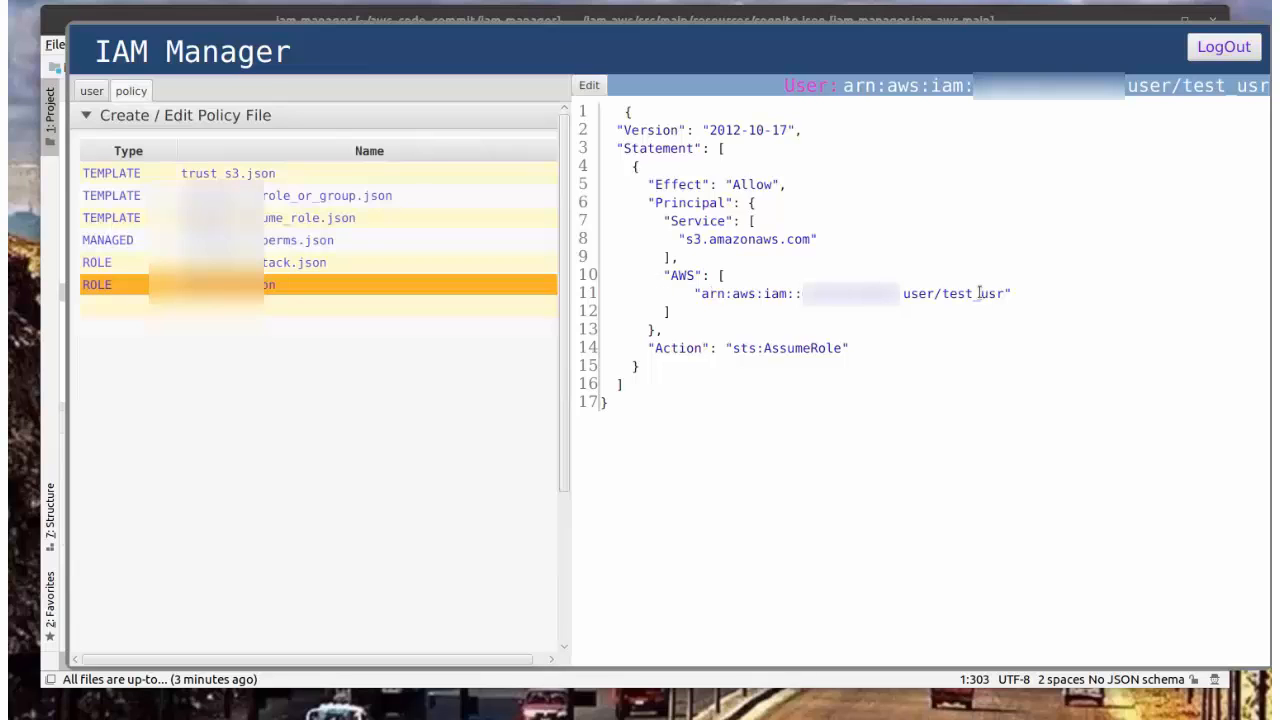
Step: Deploy the s3_list_only managed policy and review its details, then return to user-side role operations
left_click(100, 115)
left_click(88, 143)
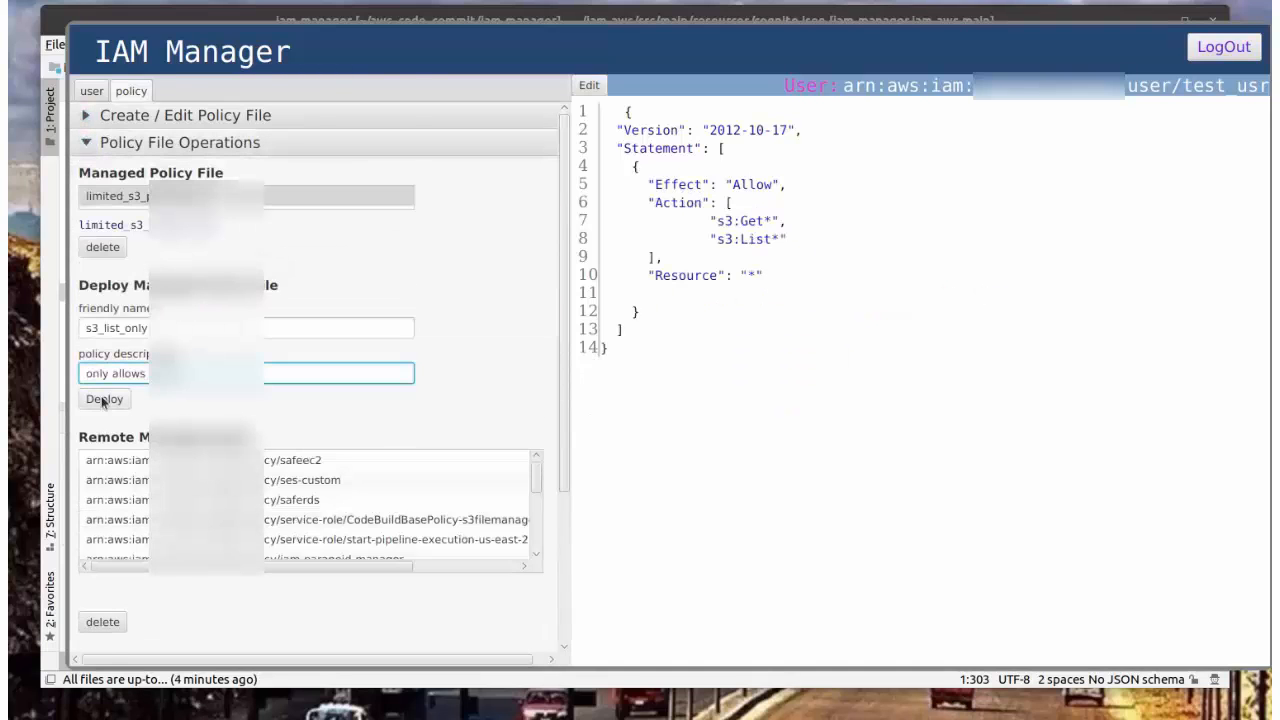
left_click(104, 399)
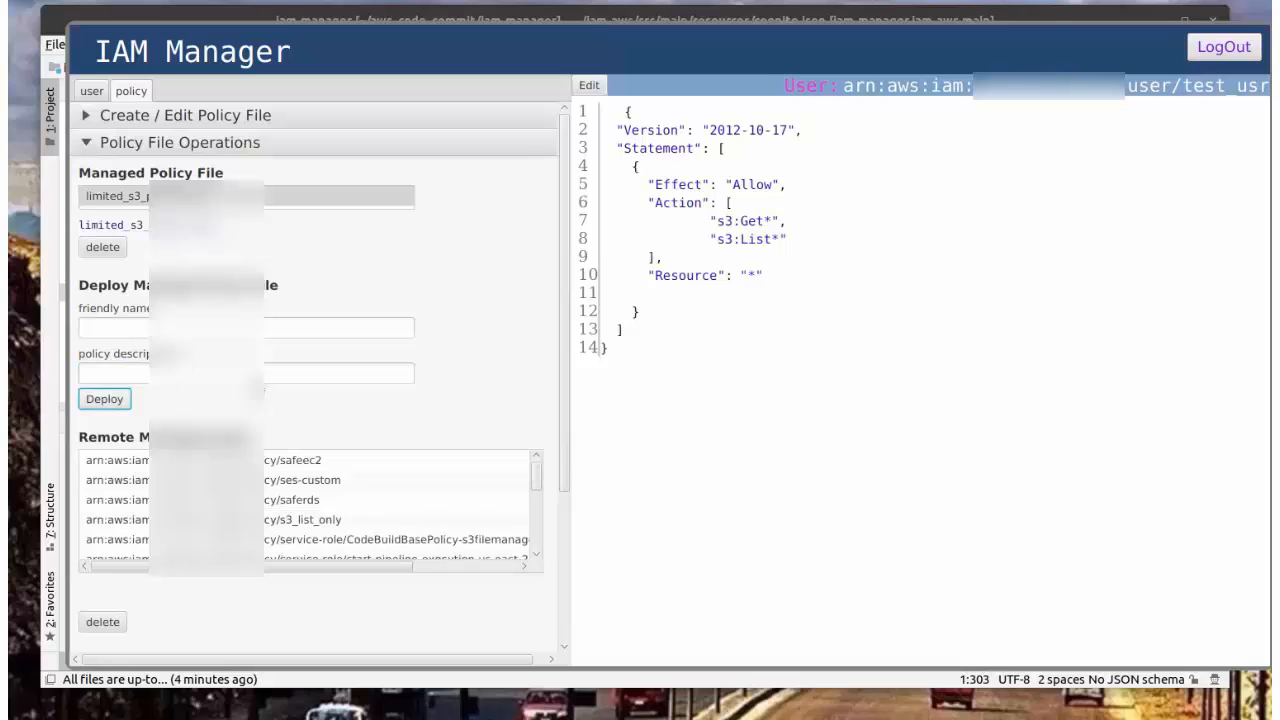
left_click(300, 519)
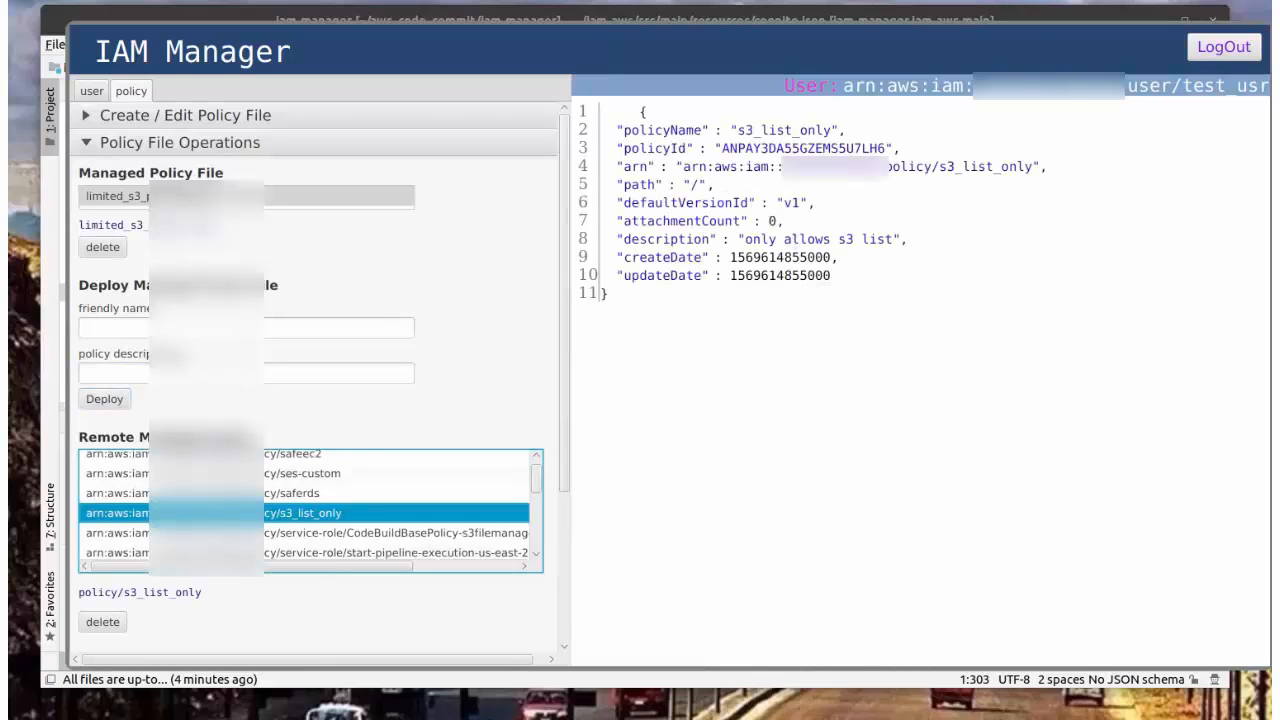
scroll(332, 341, "down", 1)
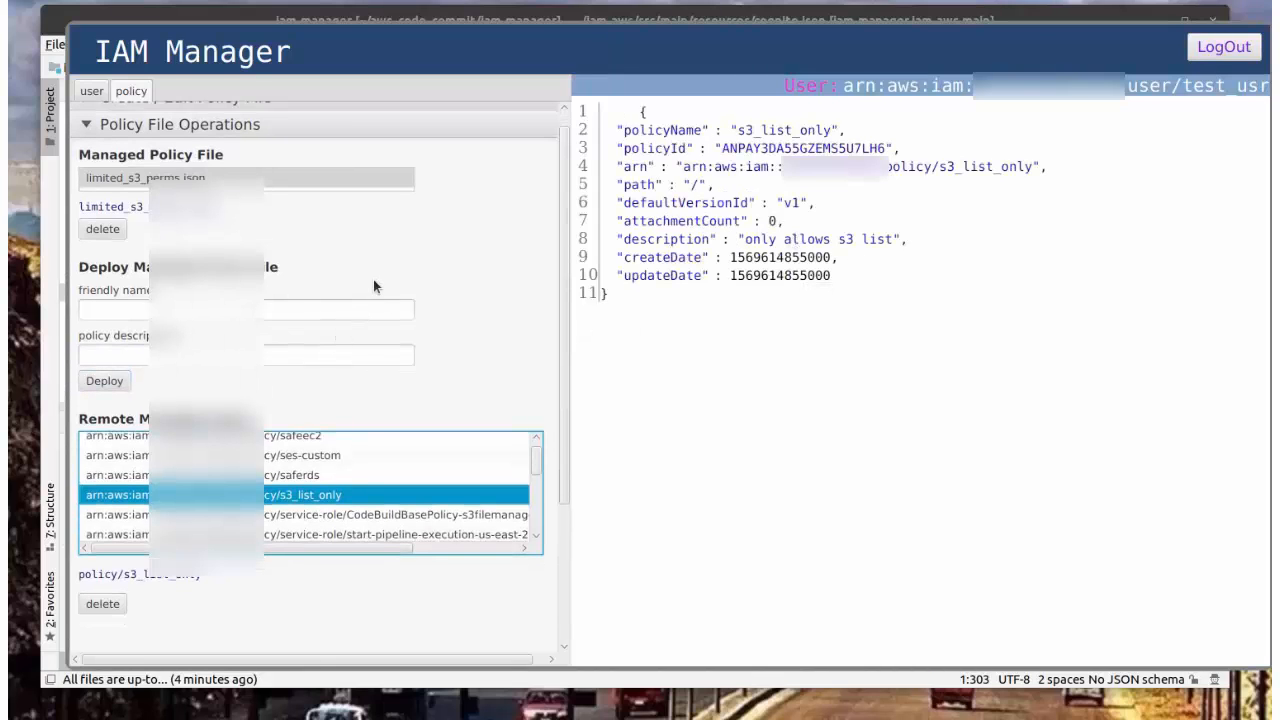
left_click(88, 126)
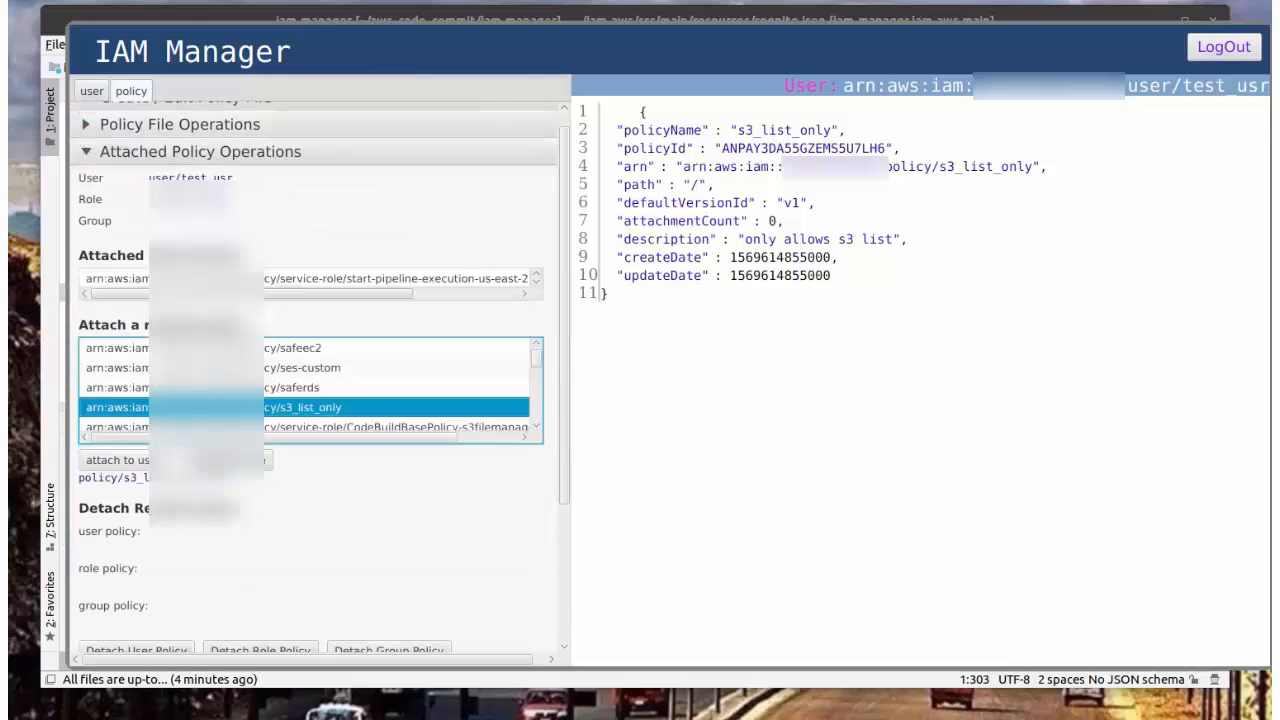
left_click(92, 91)
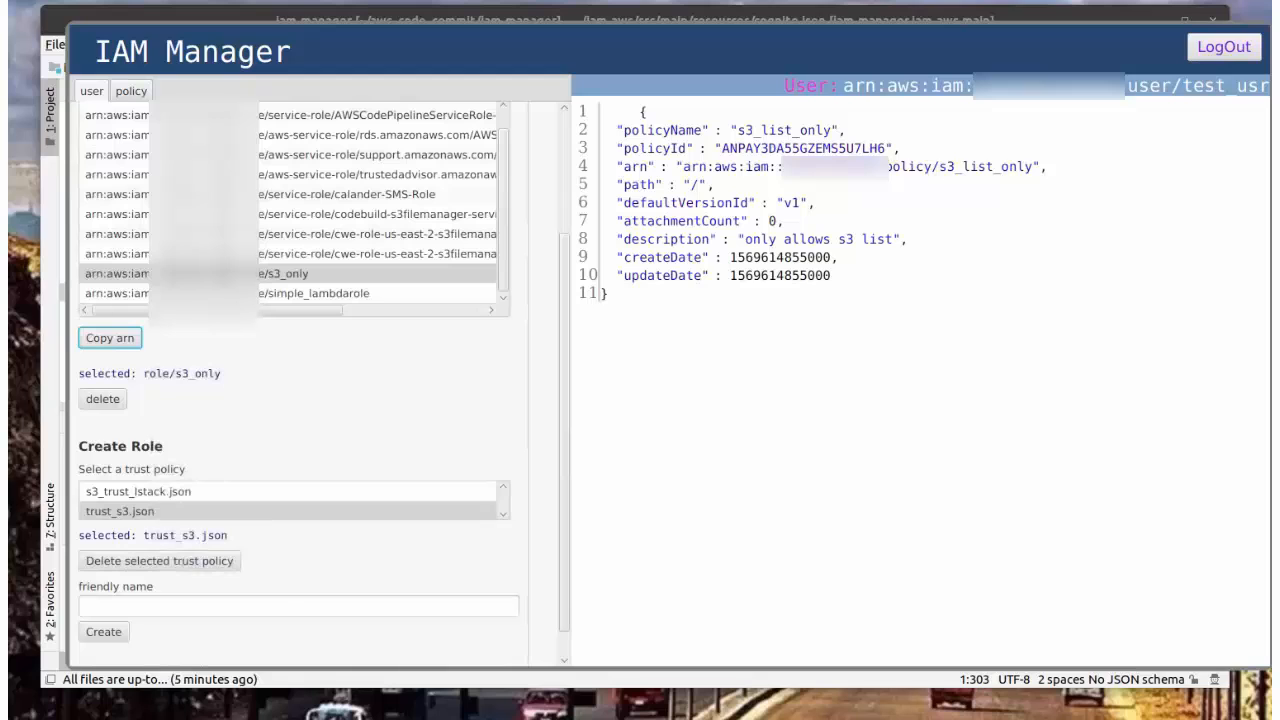
Step: Open Krypto Manager's STS Credentials Check and create encrypted access credentials for test_usr
key("alt+Tab")
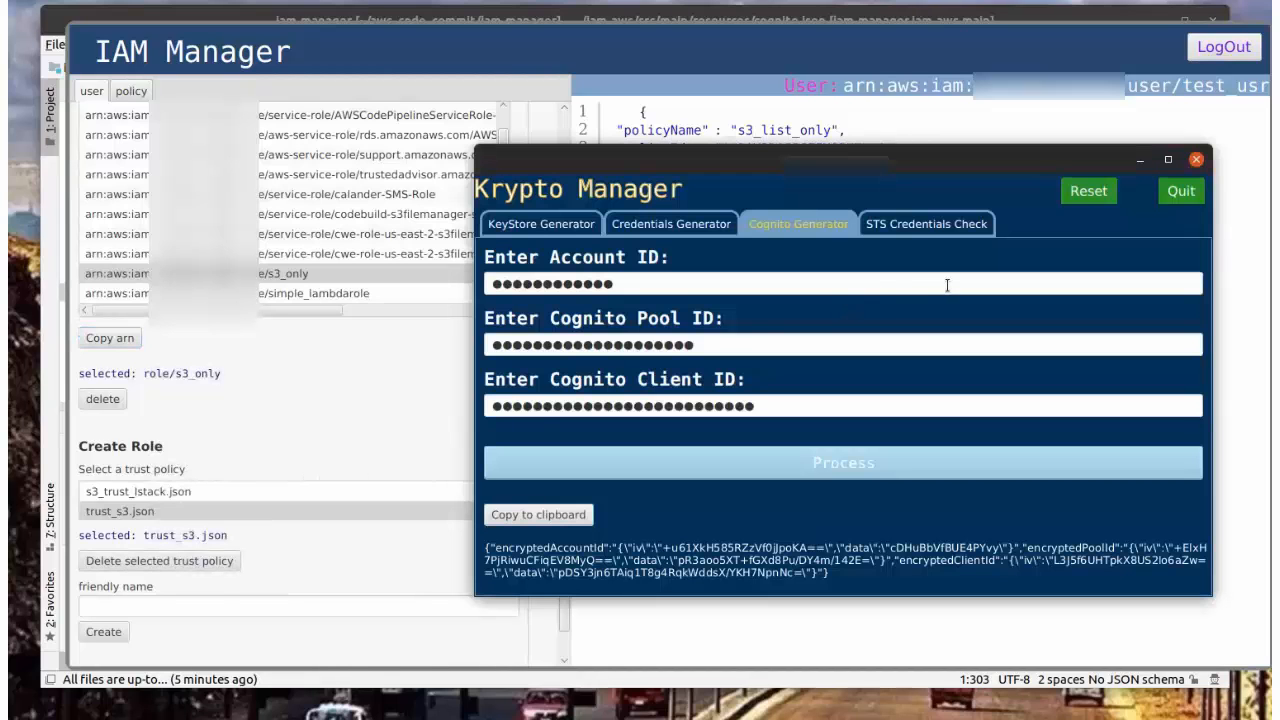
left_click(933, 224)
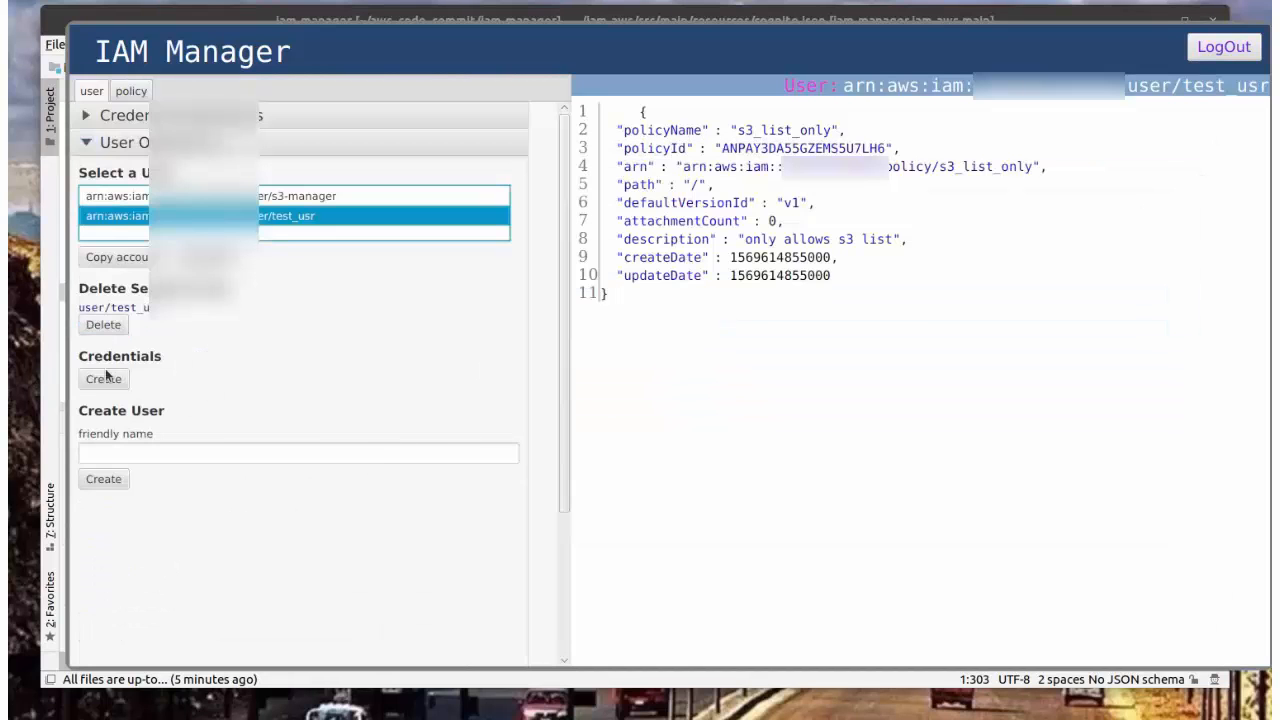
left_click(103, 380)
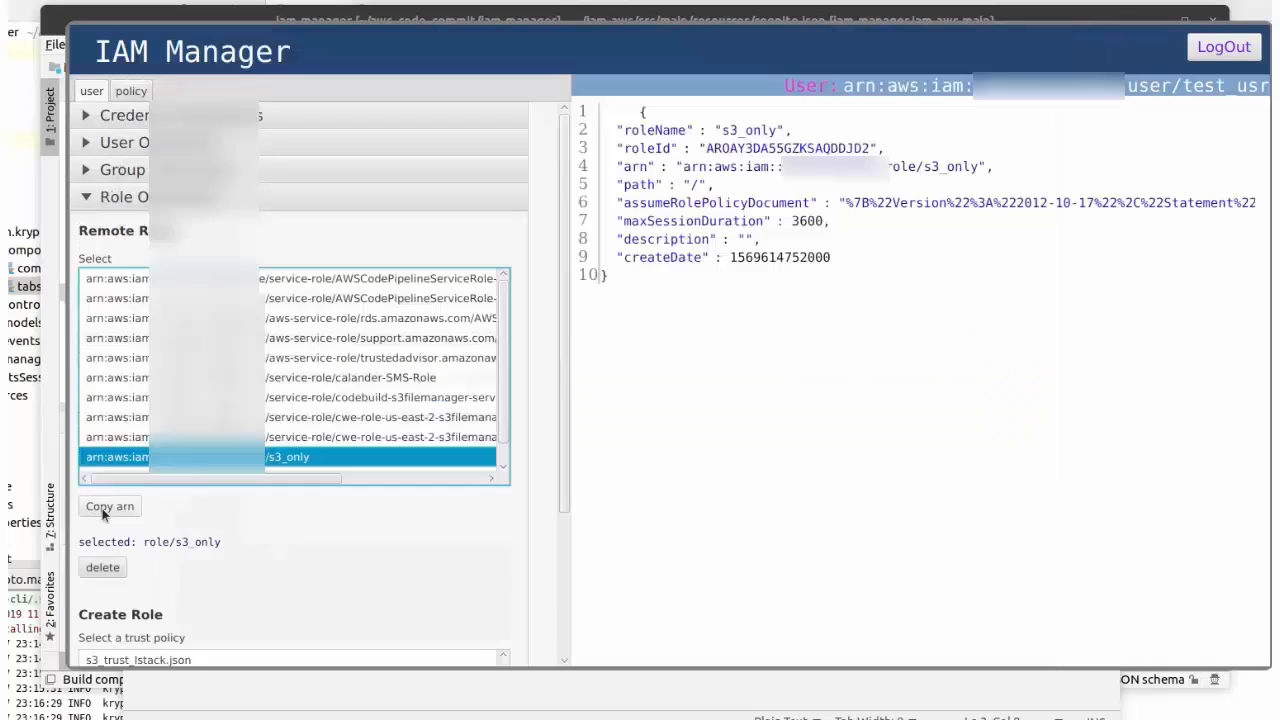
Step: Copy the s3_only role ARN into Krypto Manager's role arn field
left_click(106, 508)
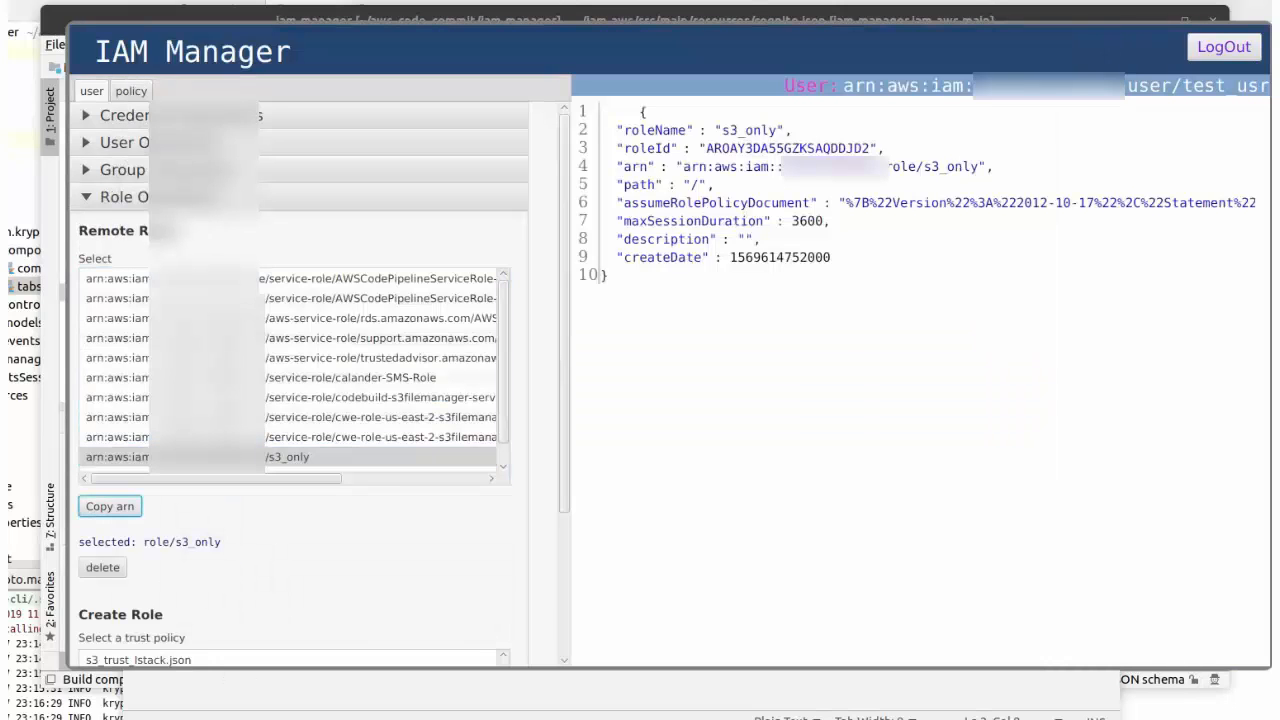
key("alt+Tab")
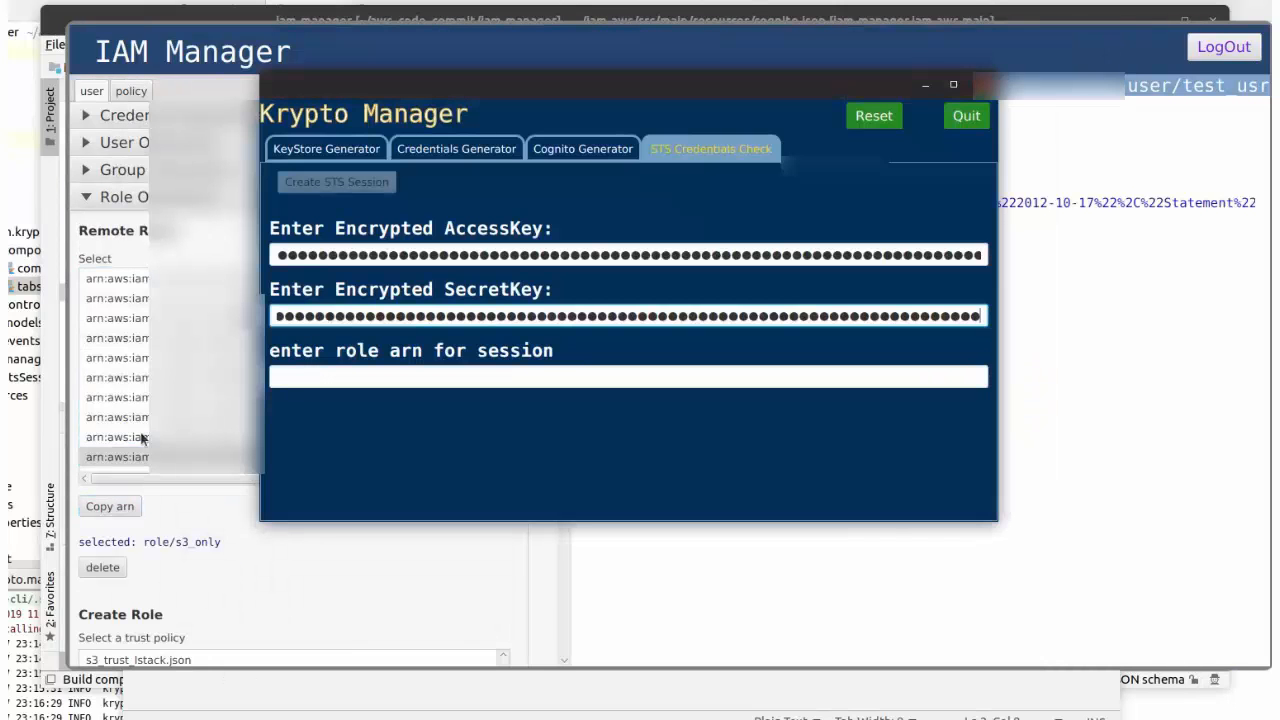
left_click(291, 374)
key("ctrl+v")
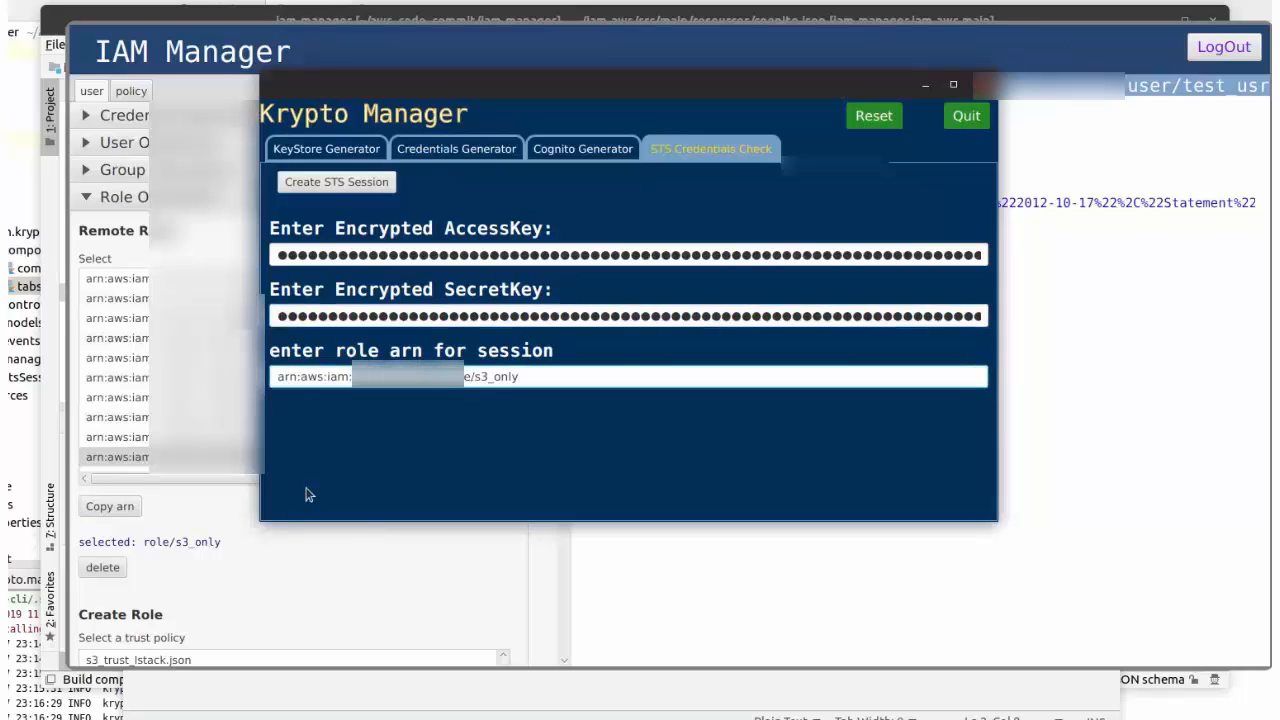
Step: Create an STS session, obtain its temporary credentials, and run the assume-role bucket listing test
left_click(335, 183)
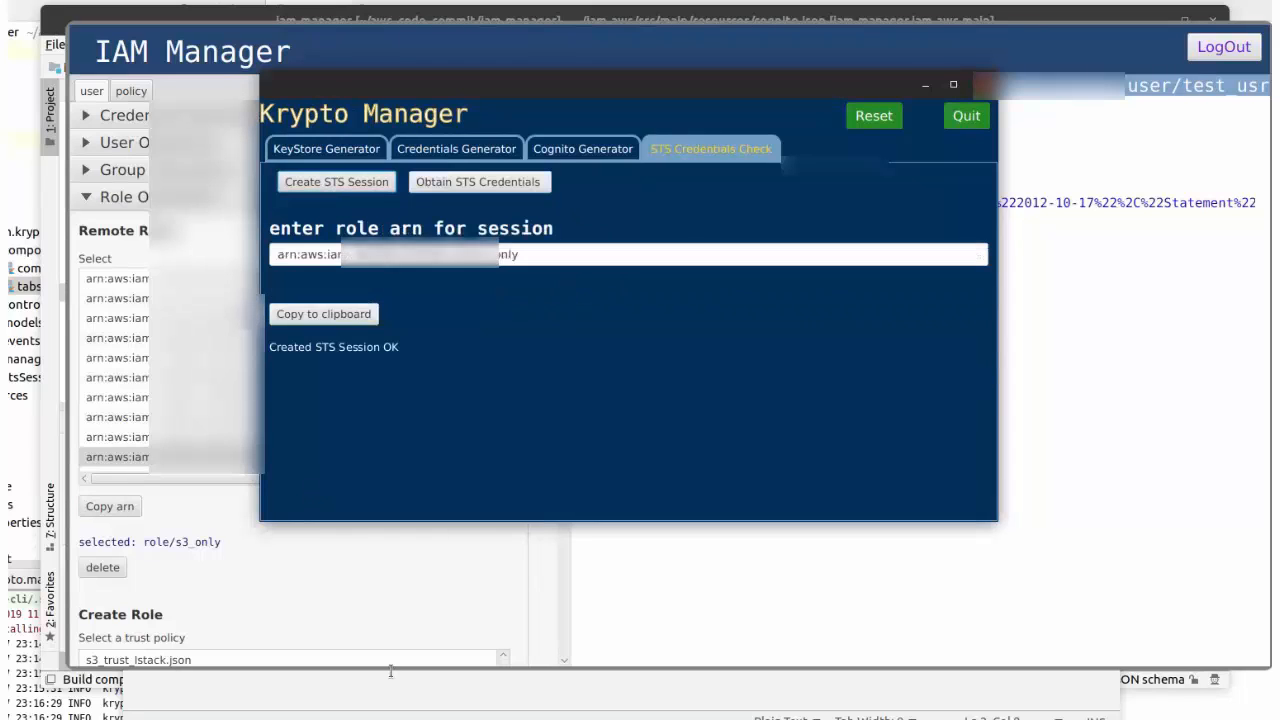
left_click(468, 185)
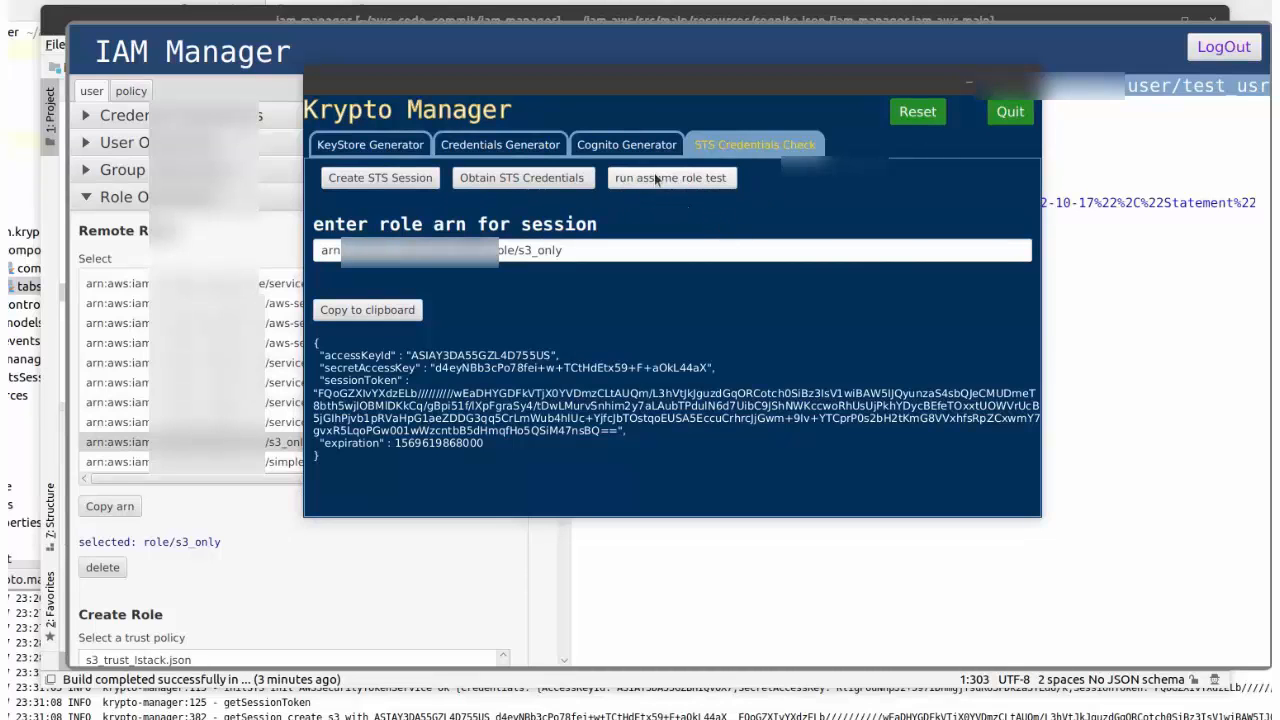
left_click(650, 178)
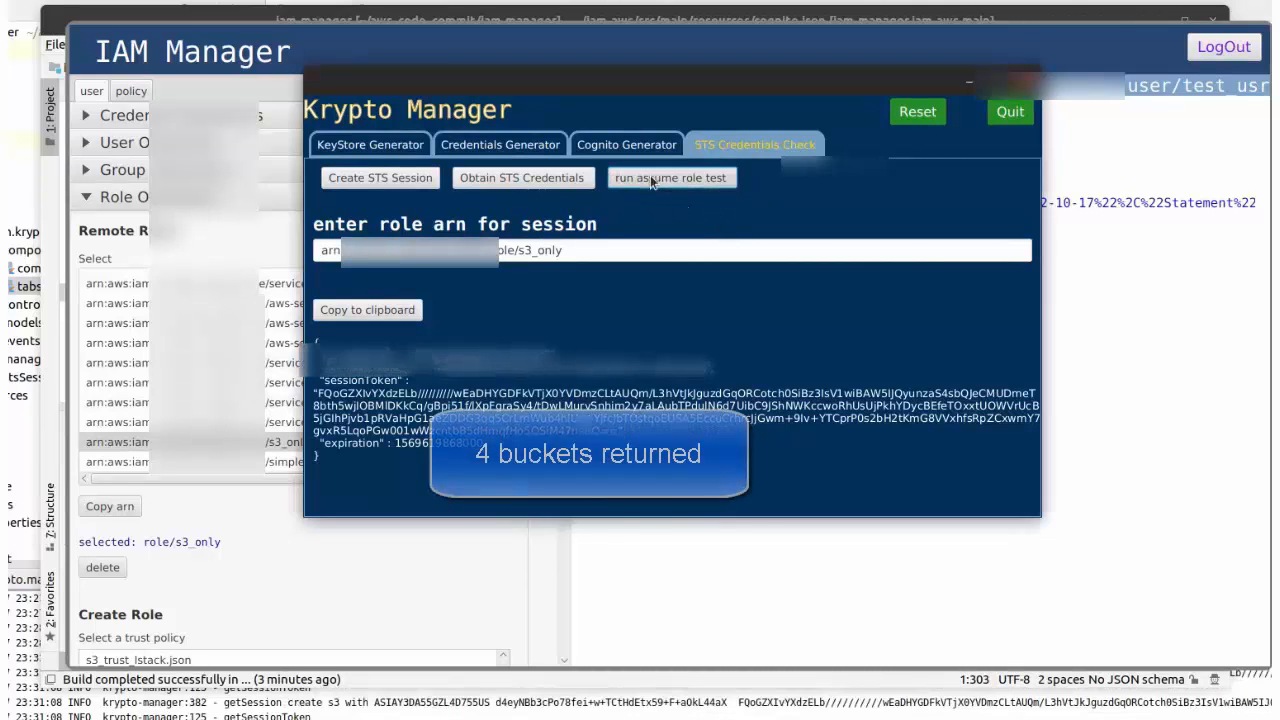